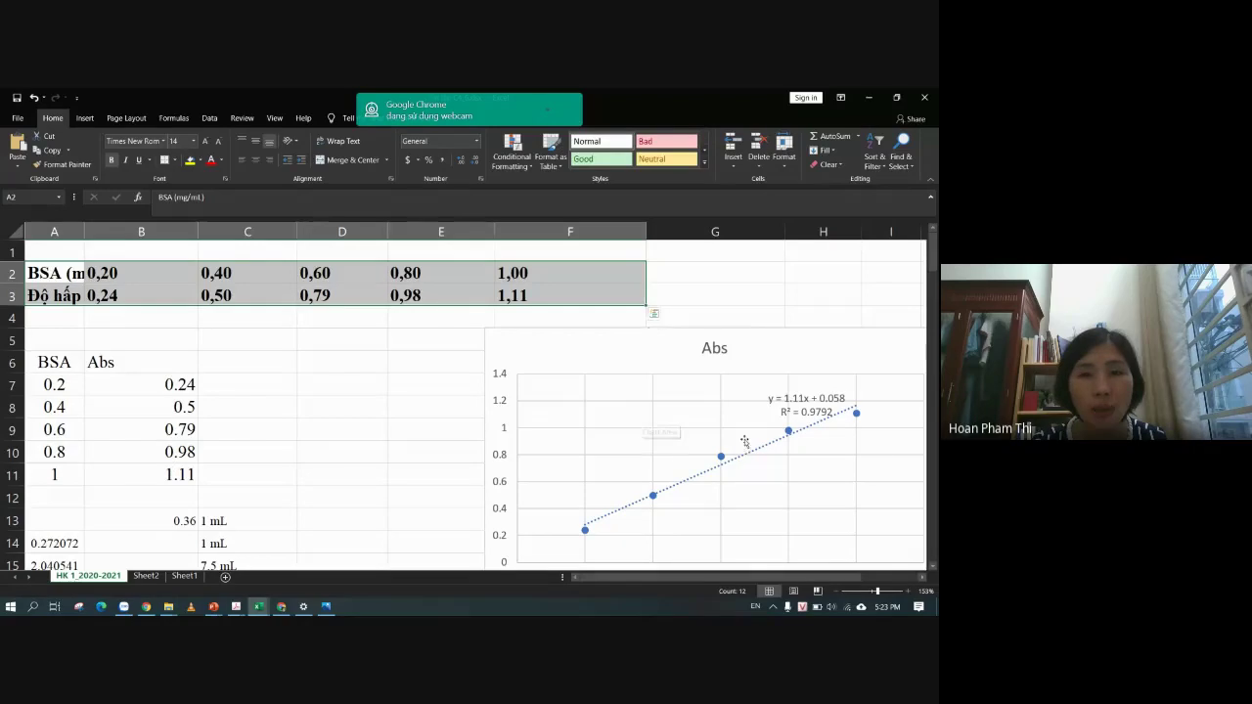
Review the existing BSA calibration chart and its trendline equation, and add a new blank worksheet to the workbook.
click(820, 401)
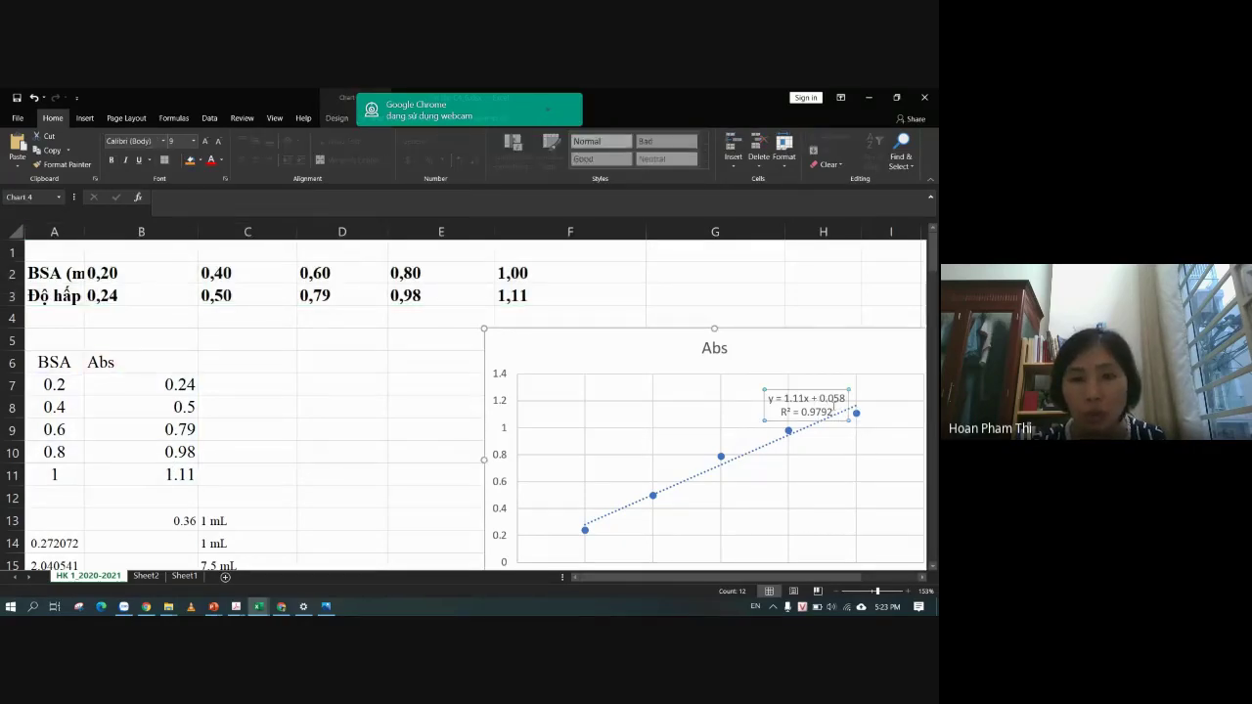
scroll(207, 523, down, 1)
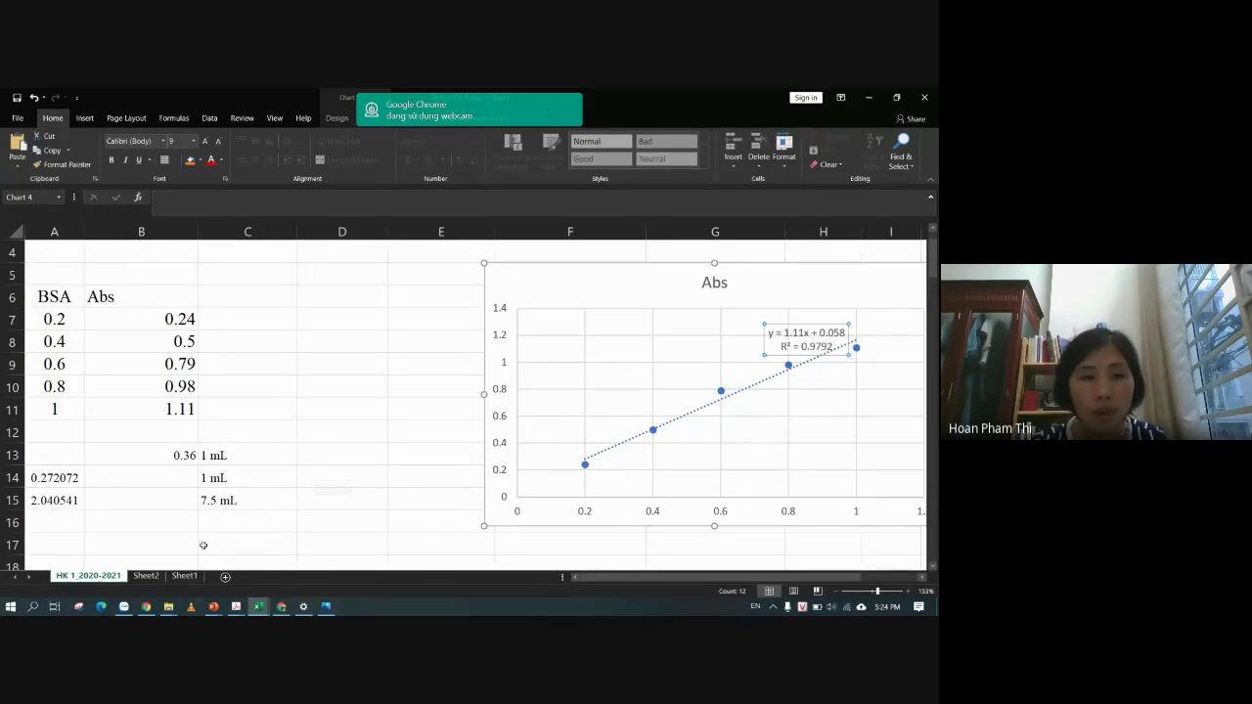
scroll(290, 447, up, 1)
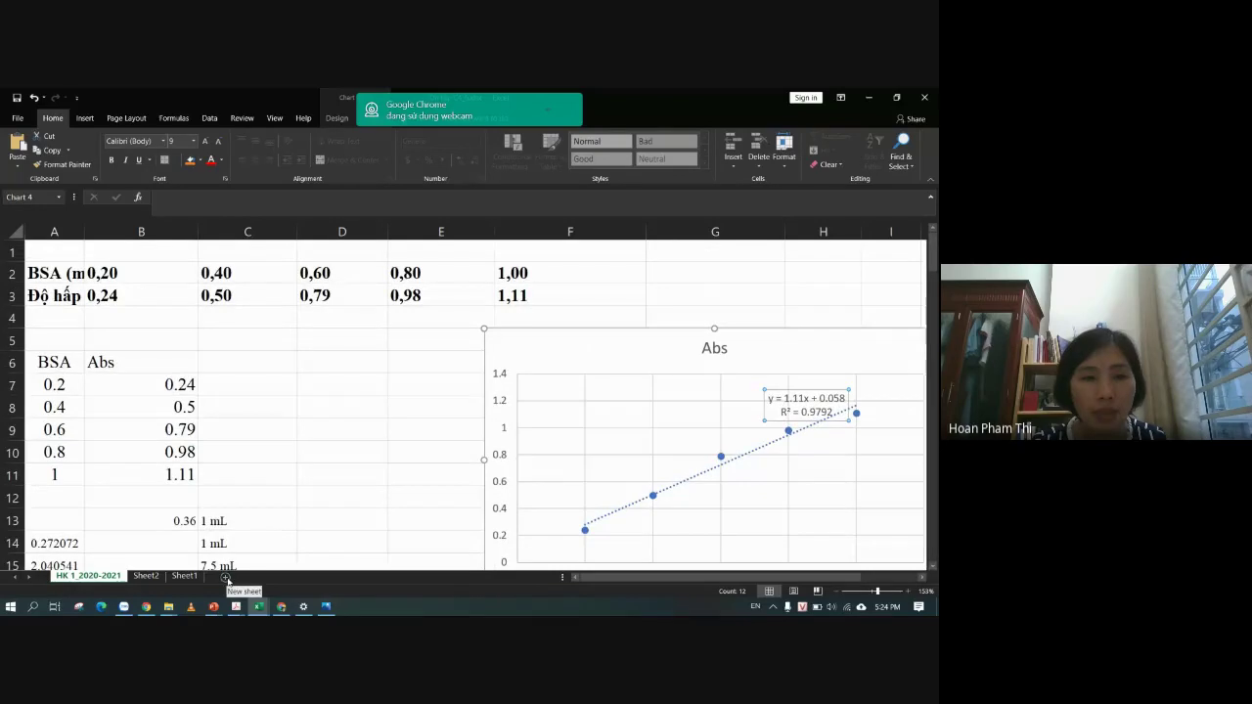
click(225, 578)
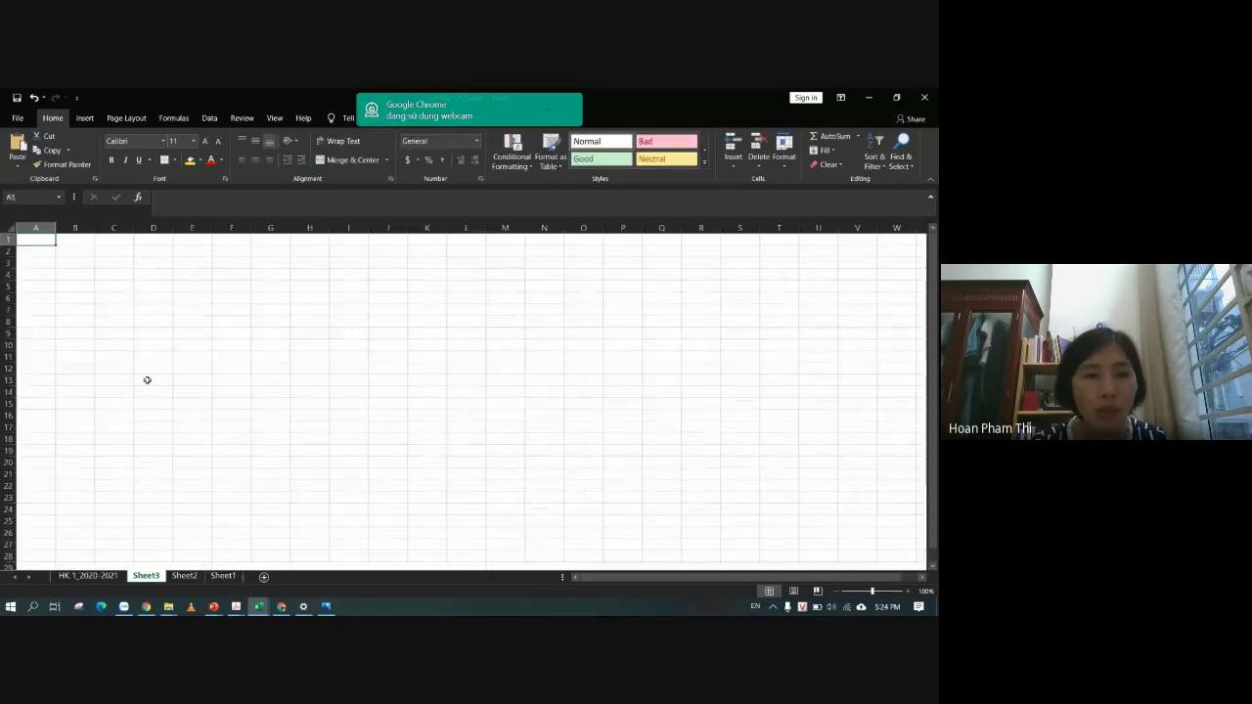
Copy the BSA and absorbance table from the ÔN TẬP C4_6.pptx slide in PowerPoint and paste it into Excel at A1, matching destination formatting.
mouse_move(213, 609)
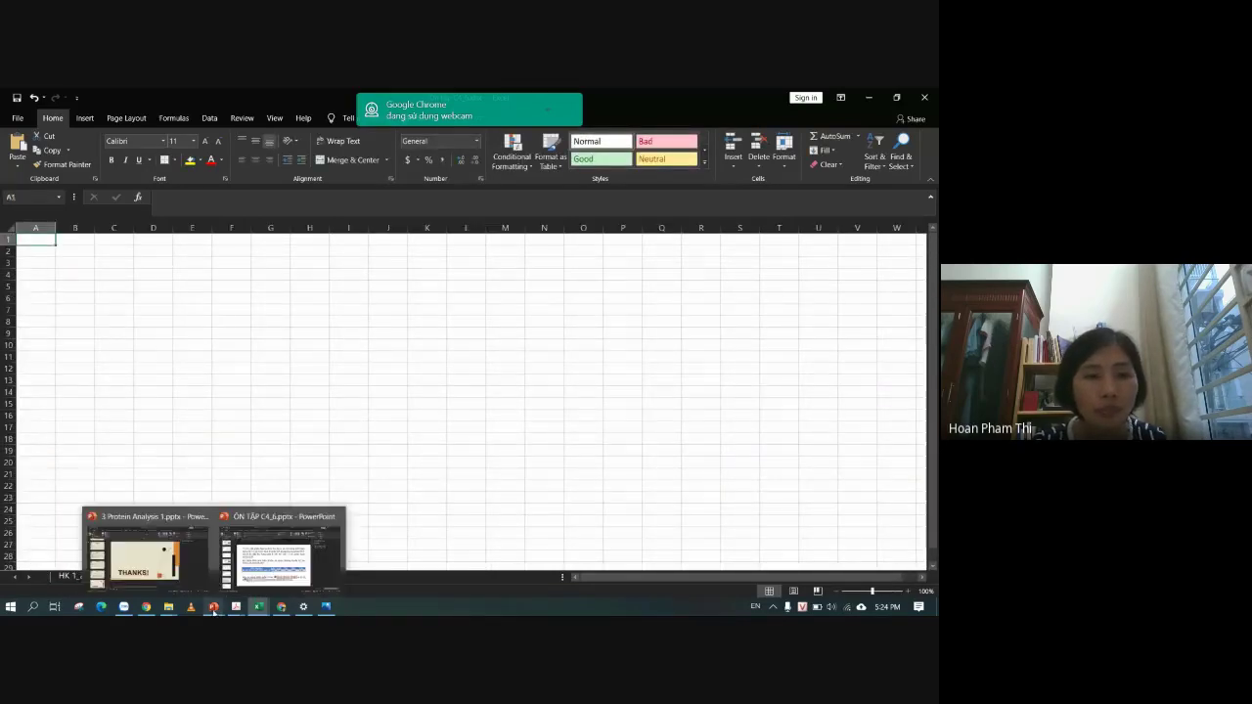
click(260, 567)
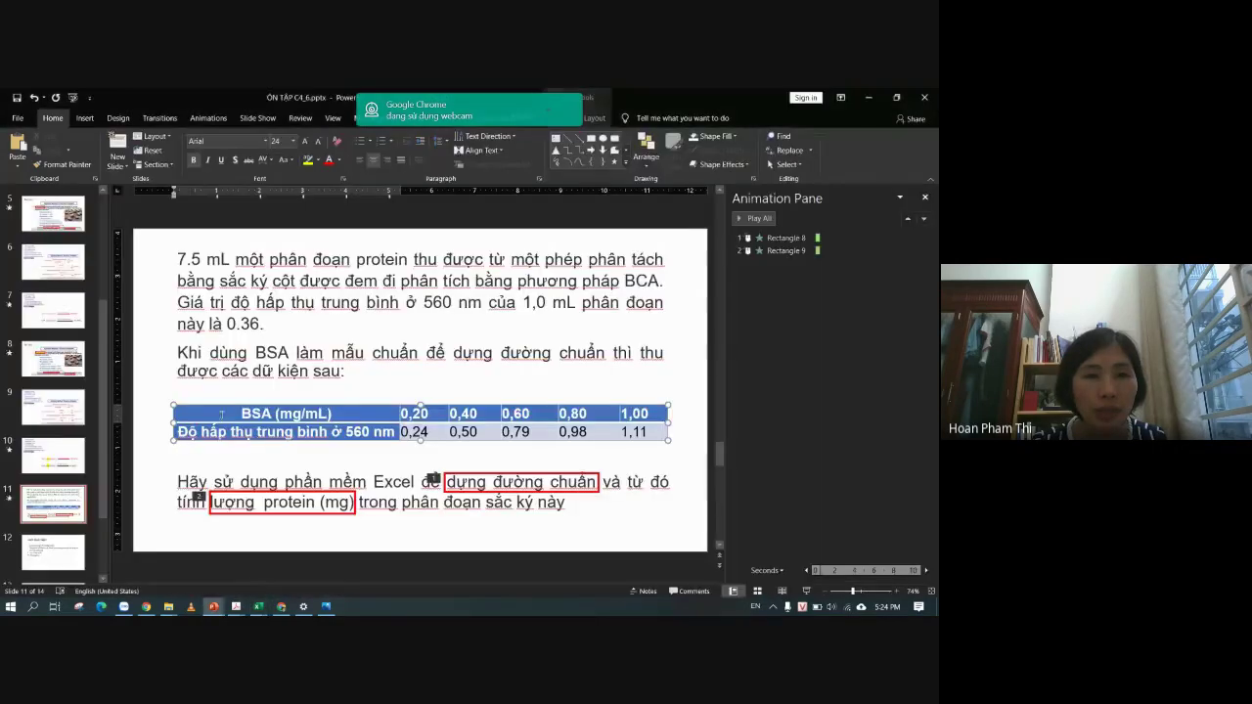
drag(226, 410, 658, 424)
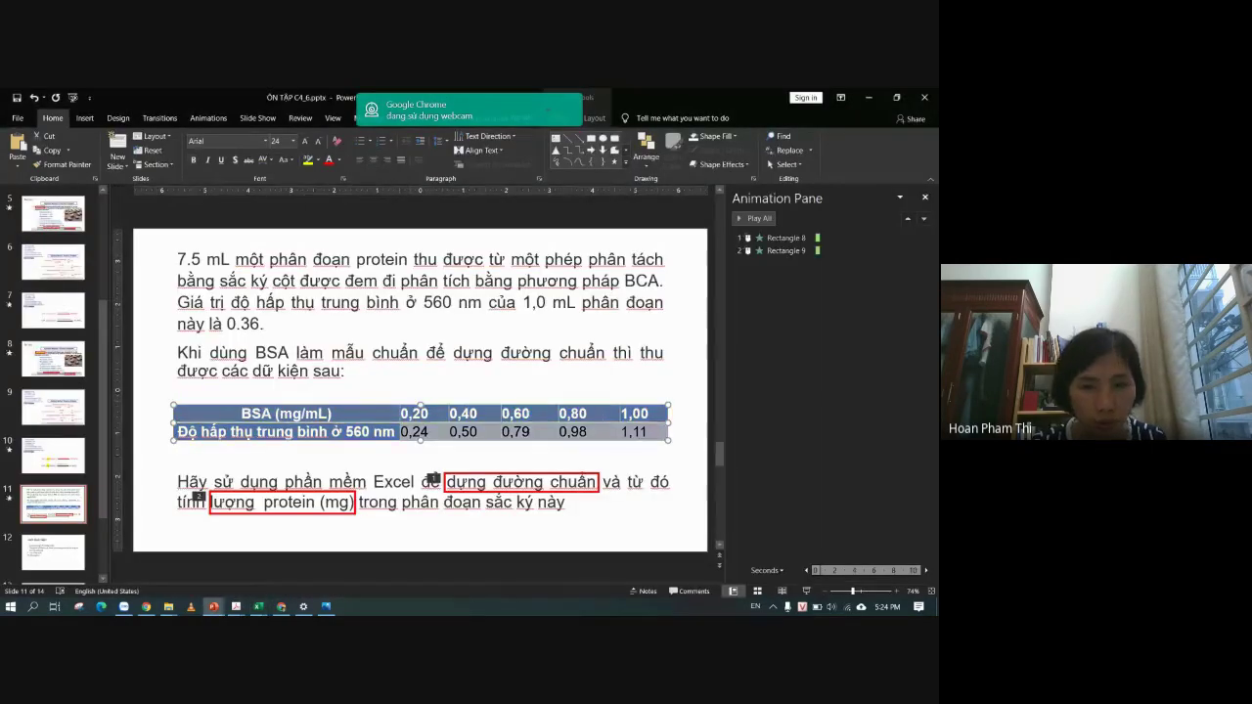
mouse_move(258, 606)
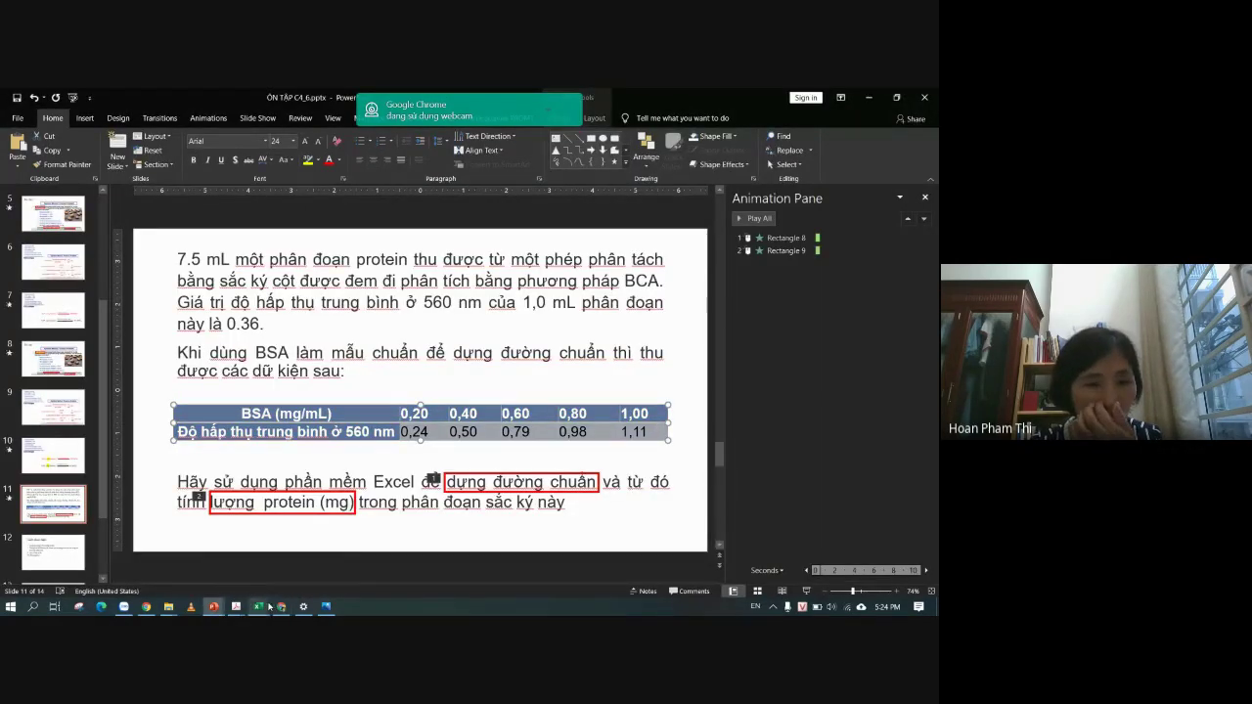
click(225, 568)
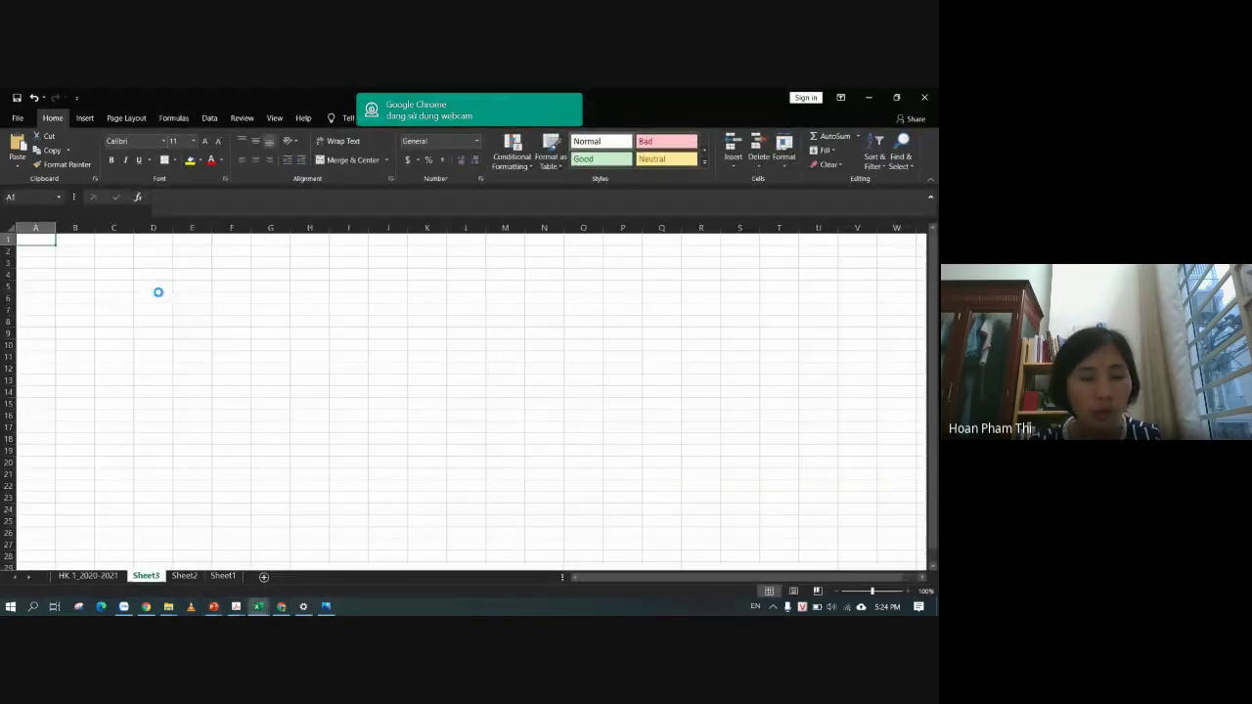
text(BSA (mg/mL)	0,20	0,40	0,60	0,80	1,00 Độ hấp thụ trung bình	0,24	0,50	0,79	0,98	1,11)
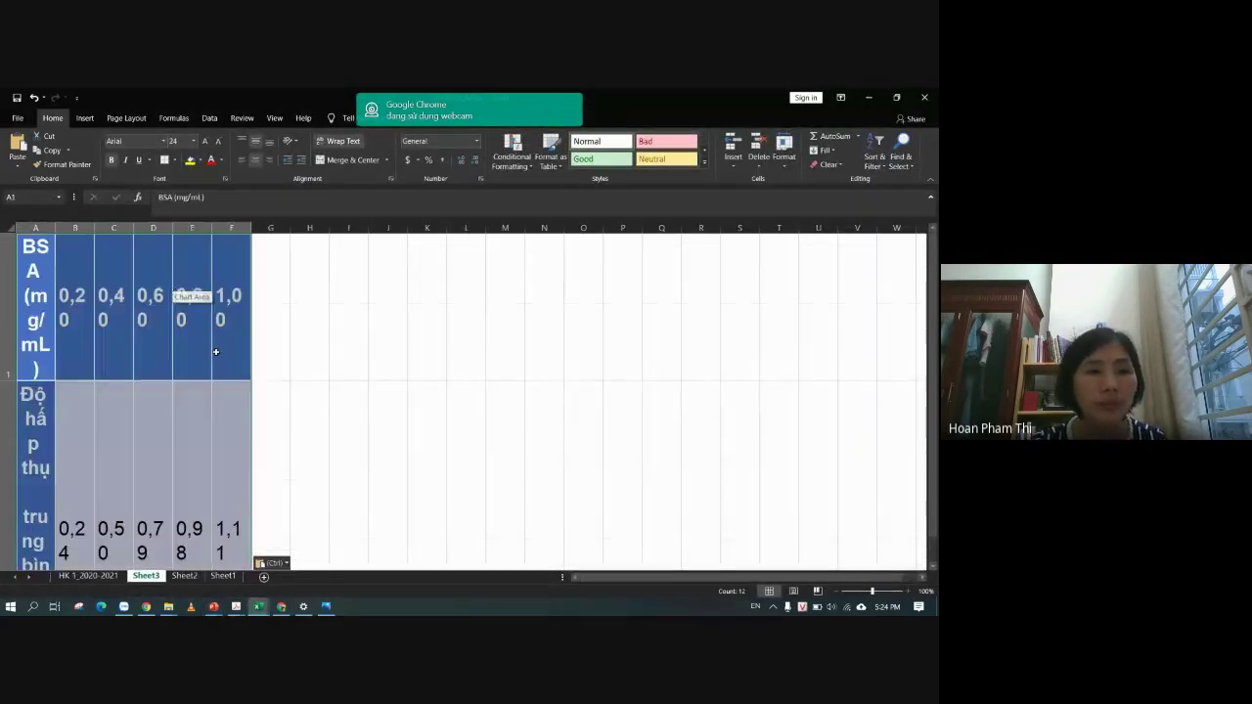
click(286, 544)
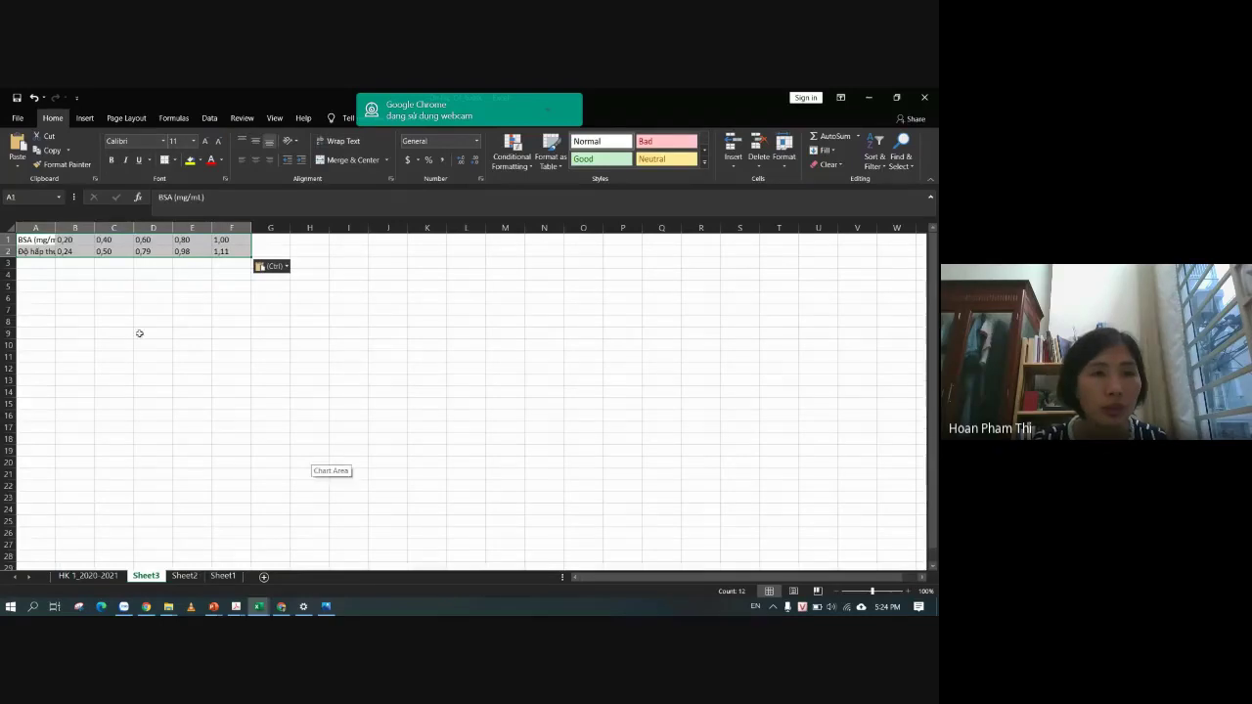
click(40, 277)
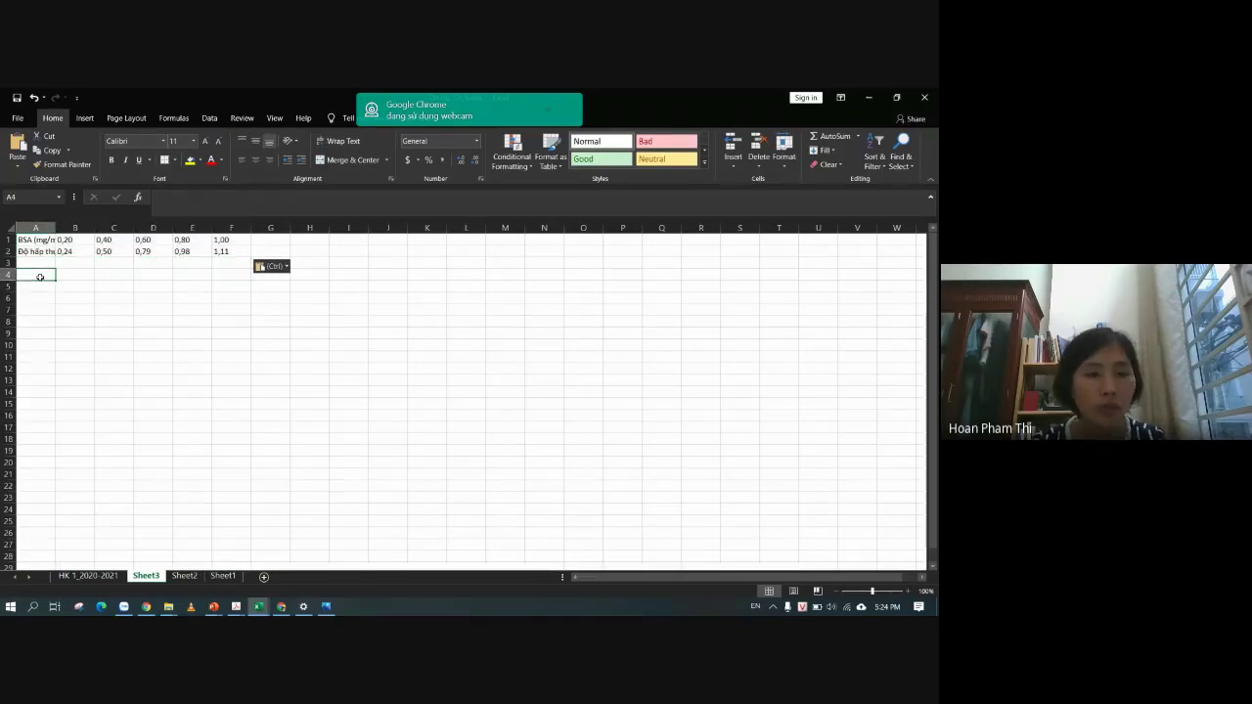
text(A)
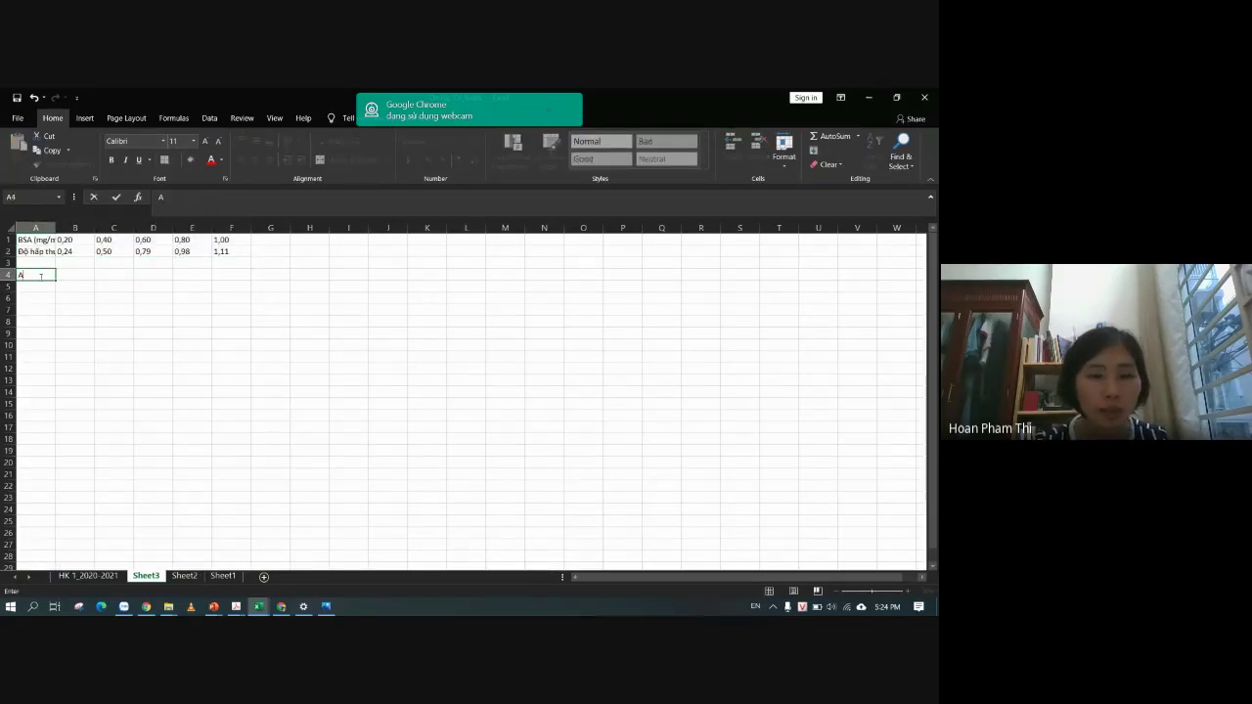
text(BS)
key(Tab)
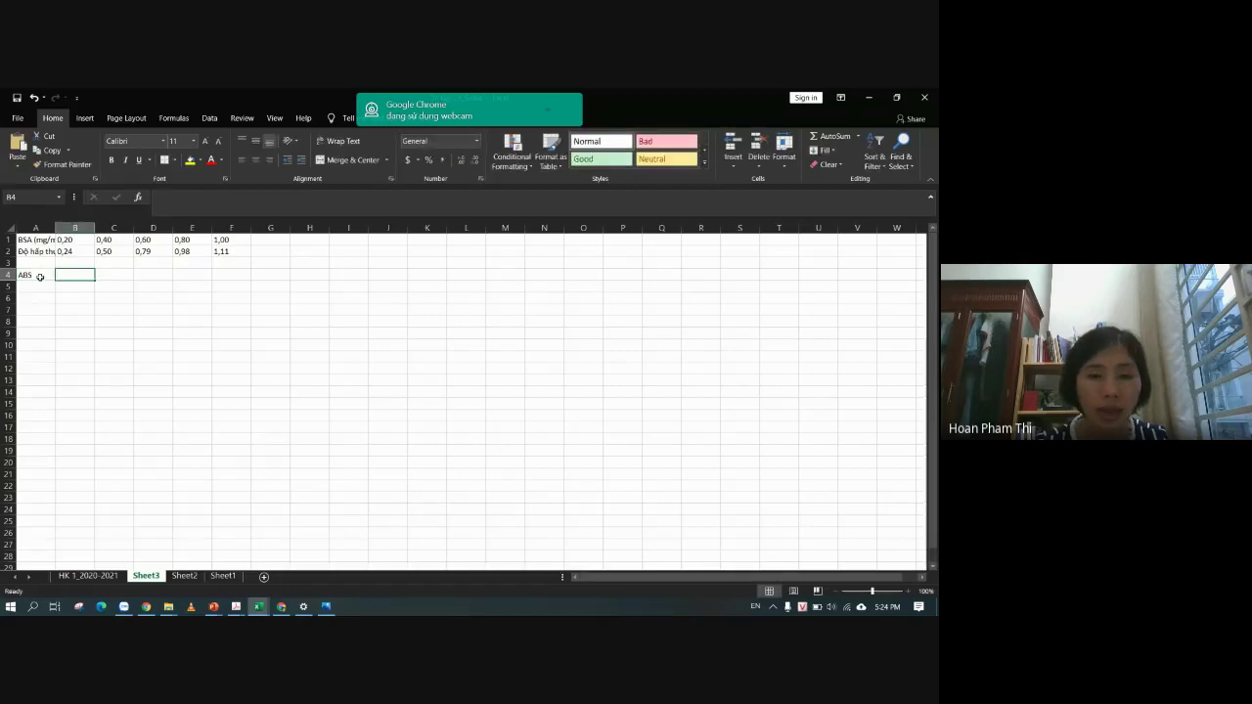
text(Ab)
Enter the column headers BSA in cell A4 and Abs in cell B4.
click(40, 277)
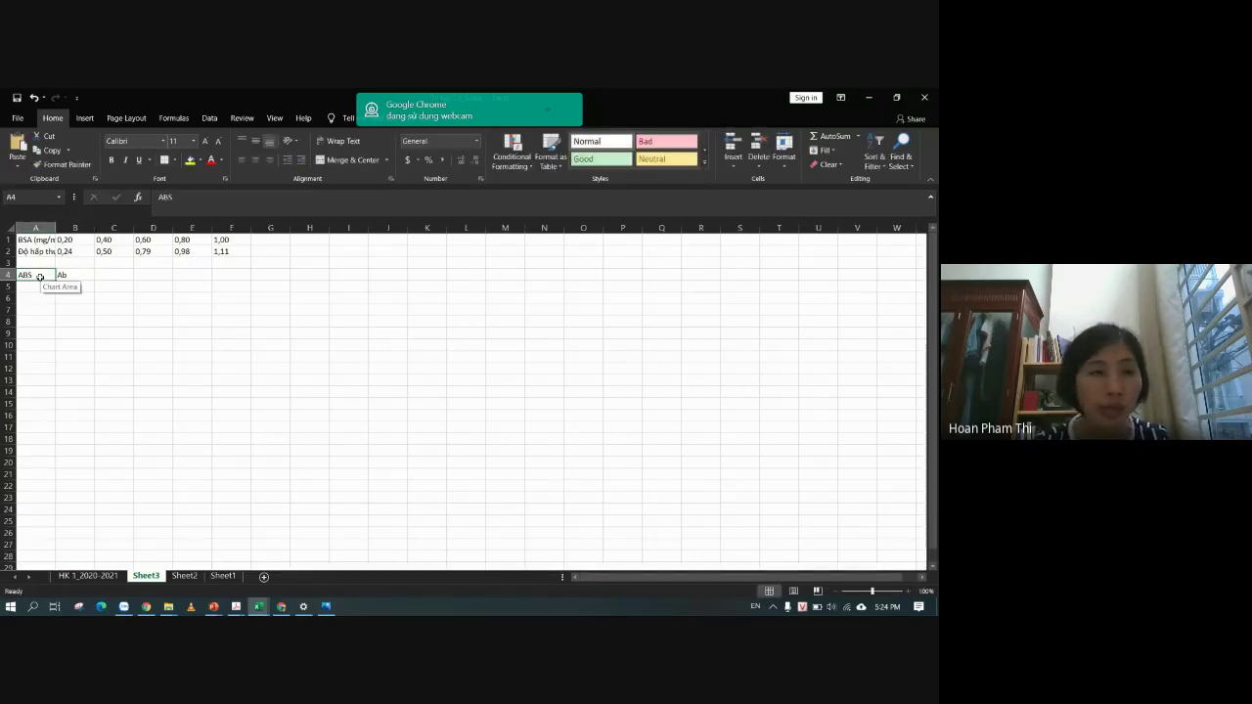
text(BSA)
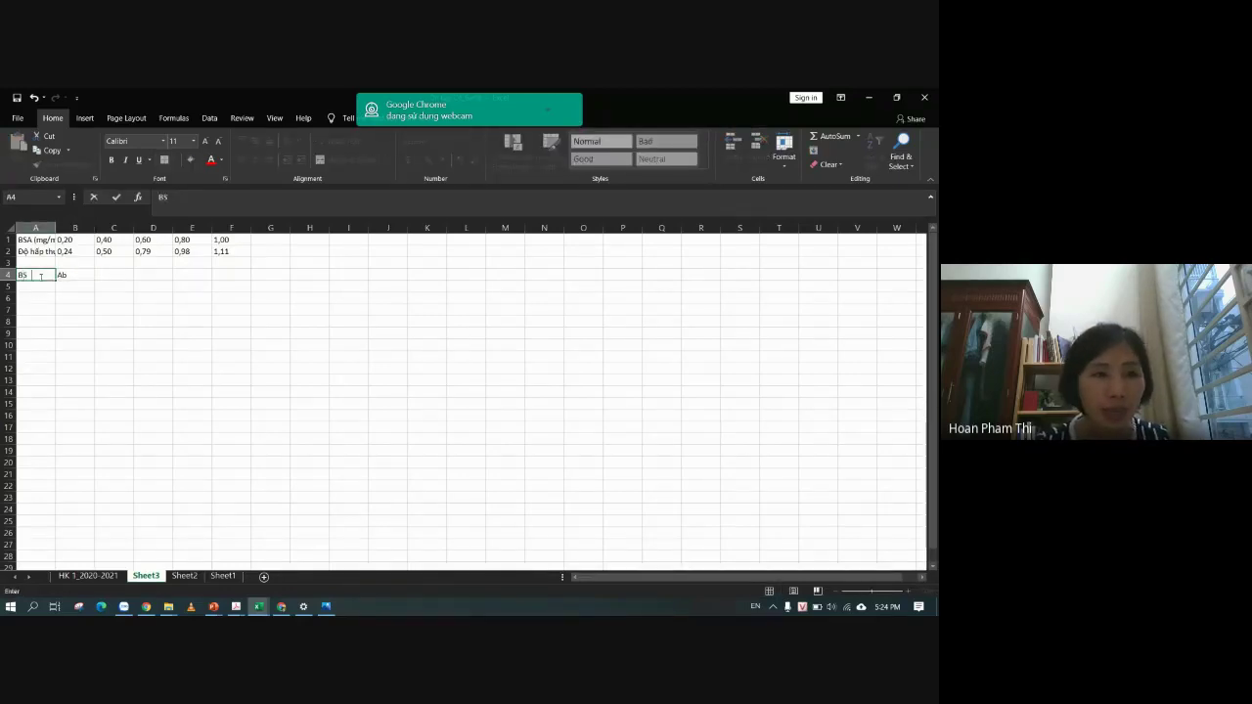
key(Tab)
text(A)
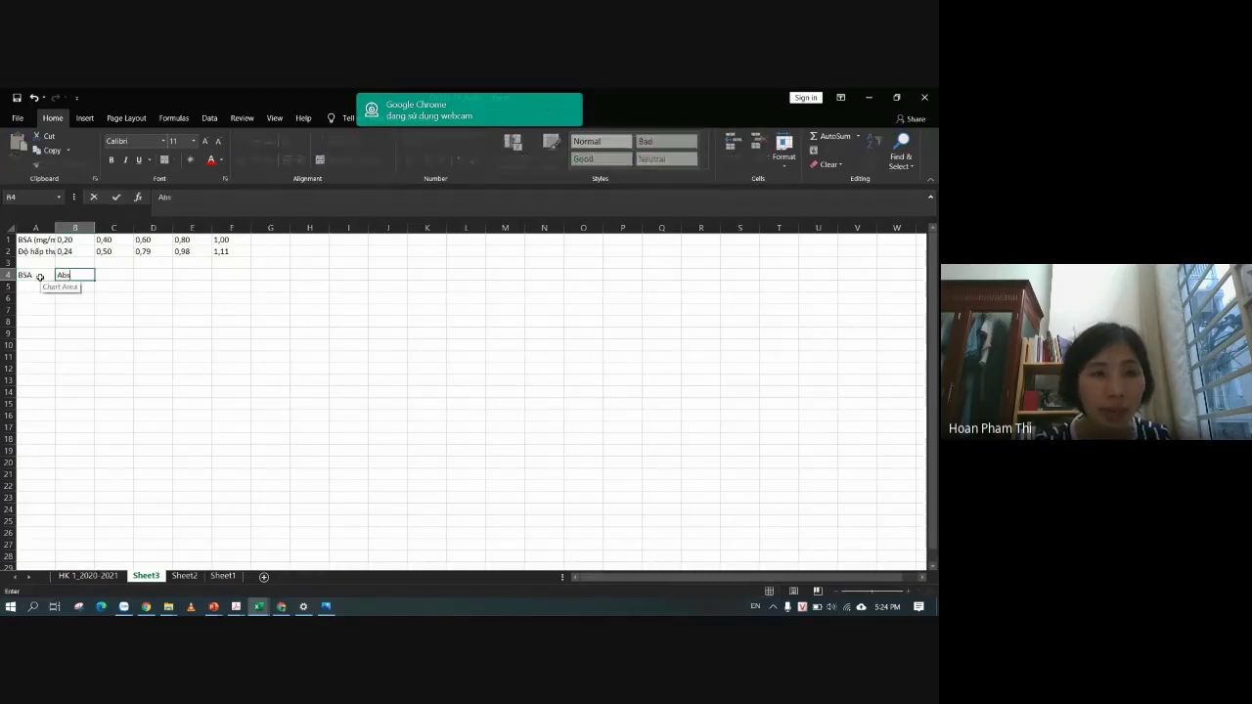
key(Return)
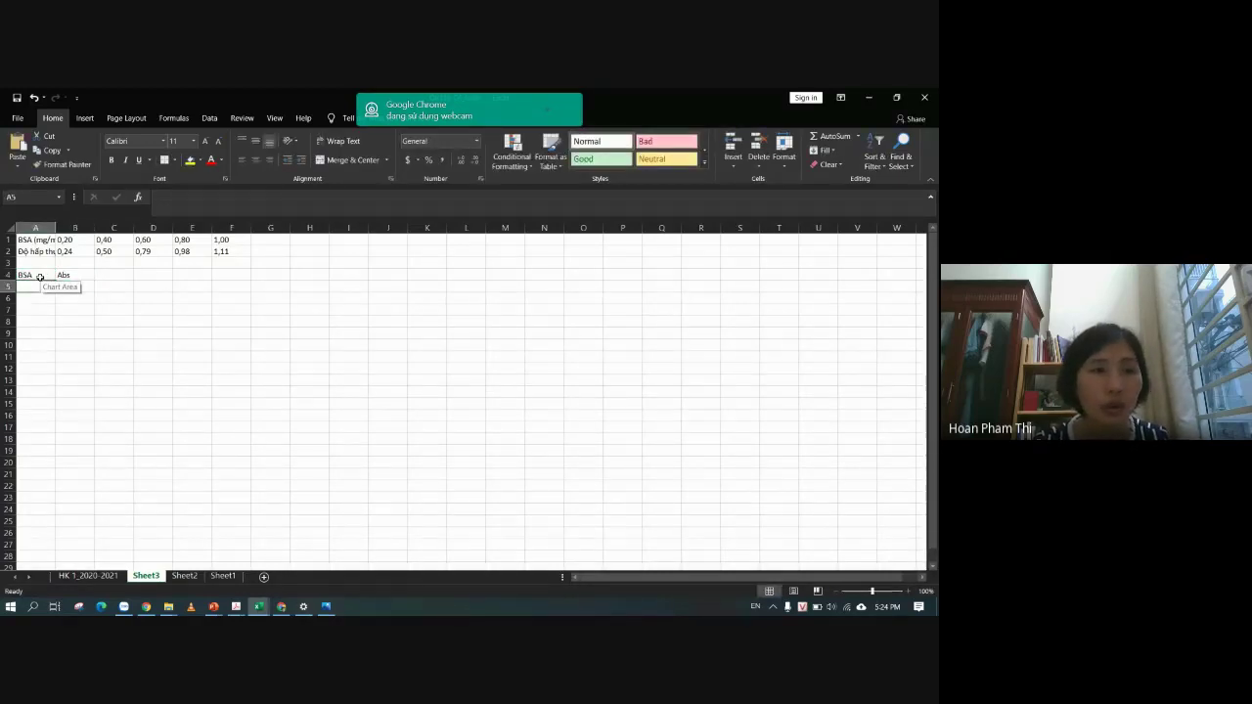
click(40, 276)
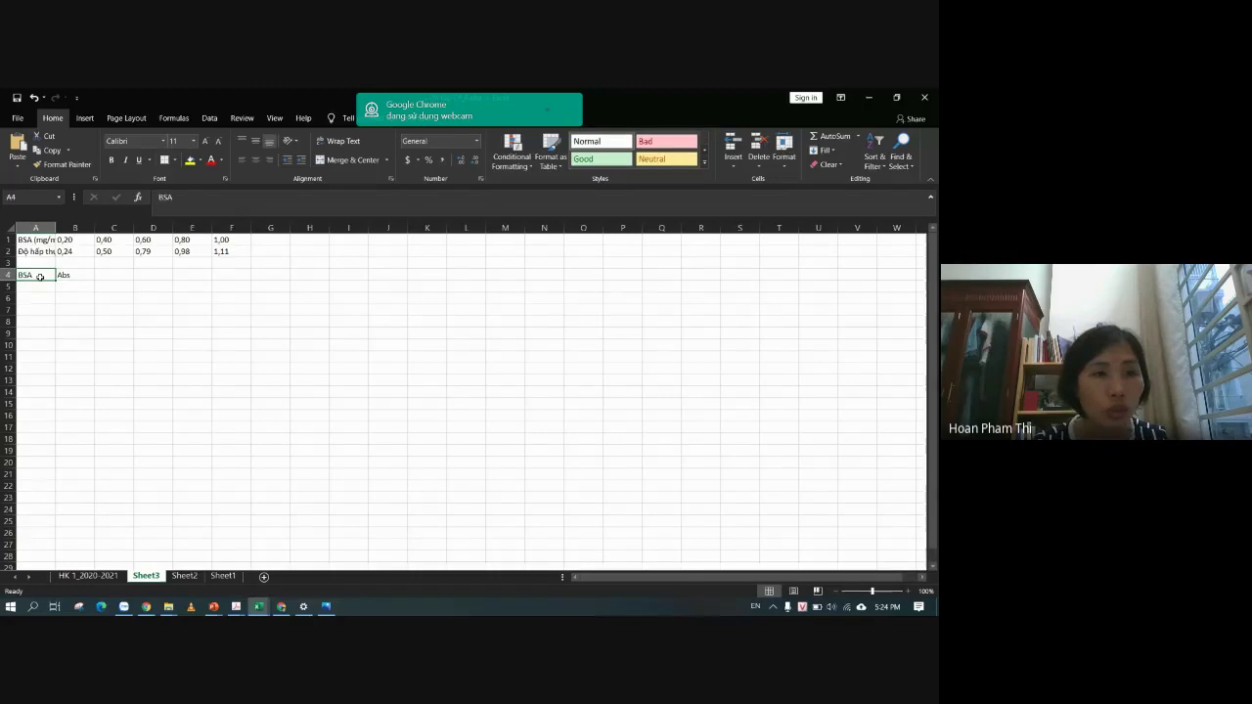
click(58, 274)
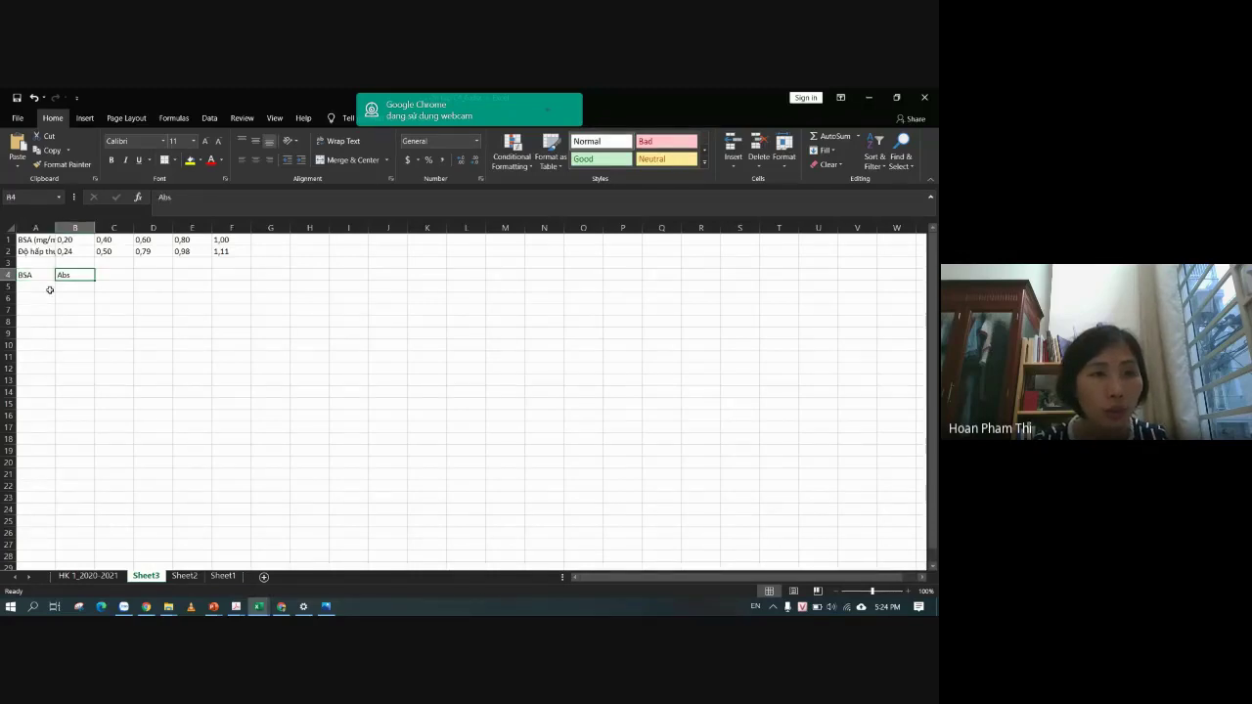
Fill the BSA column in cells A5 to A9 with 0.2, 0.4, 0.6, 0,8 and 1.
click(41, 289)
text(0.2)
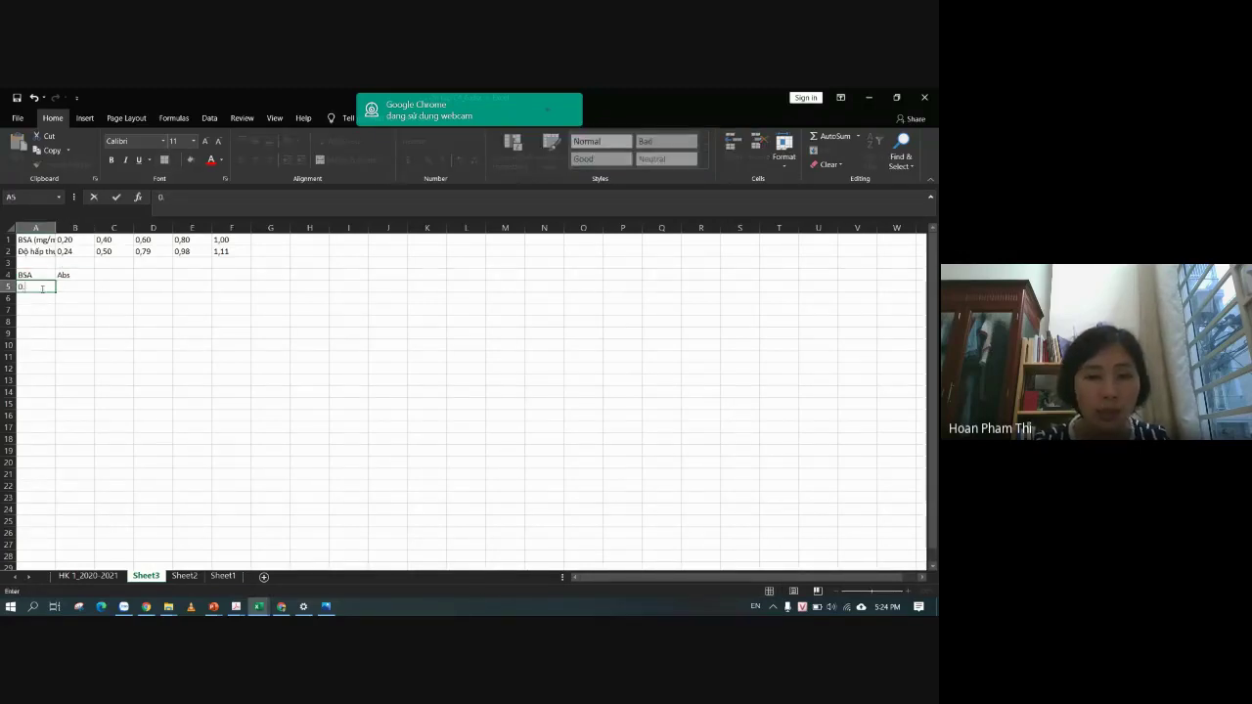
key(Return)
text(0.4)
key(Return)
text(0.6)
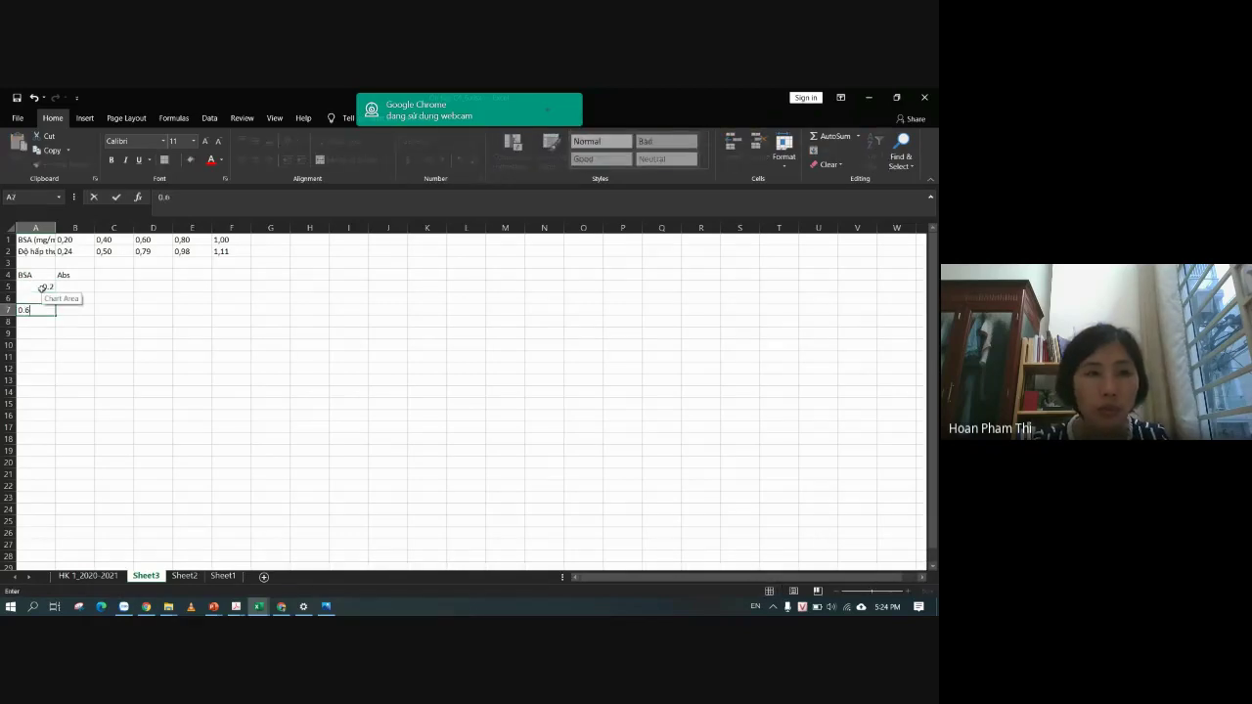
key(Return)
text(0,)
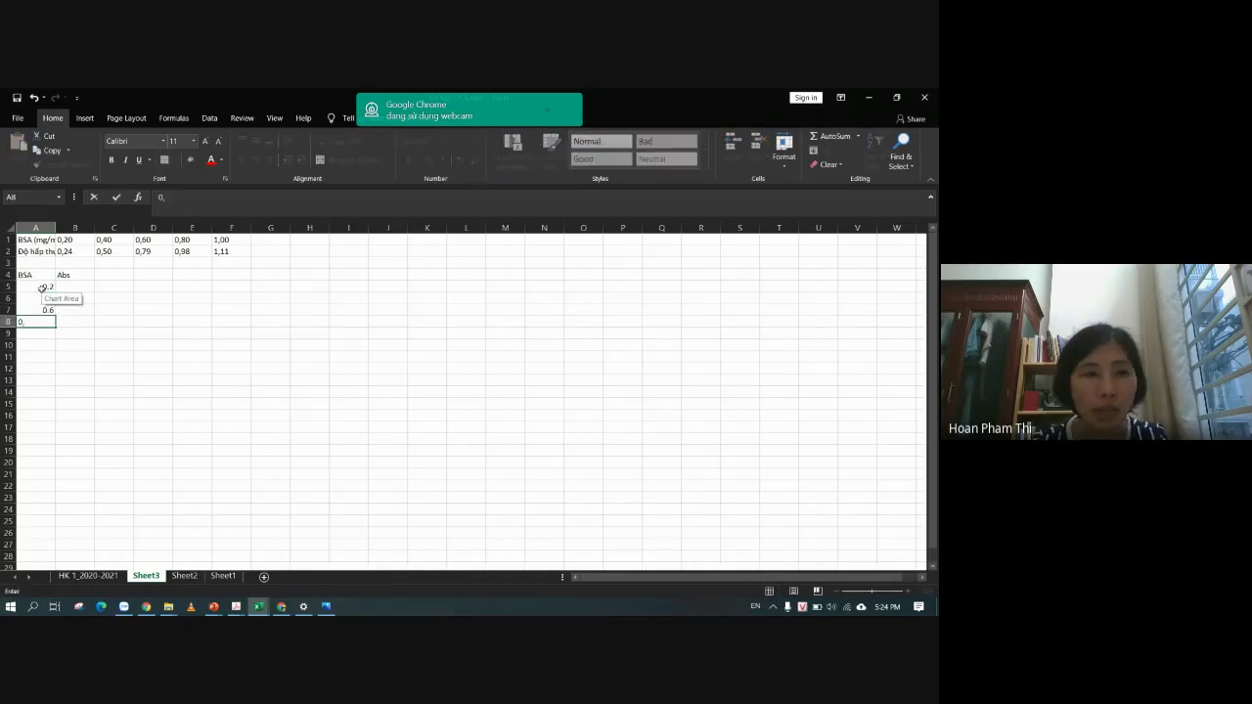
text(8)
key(Return)
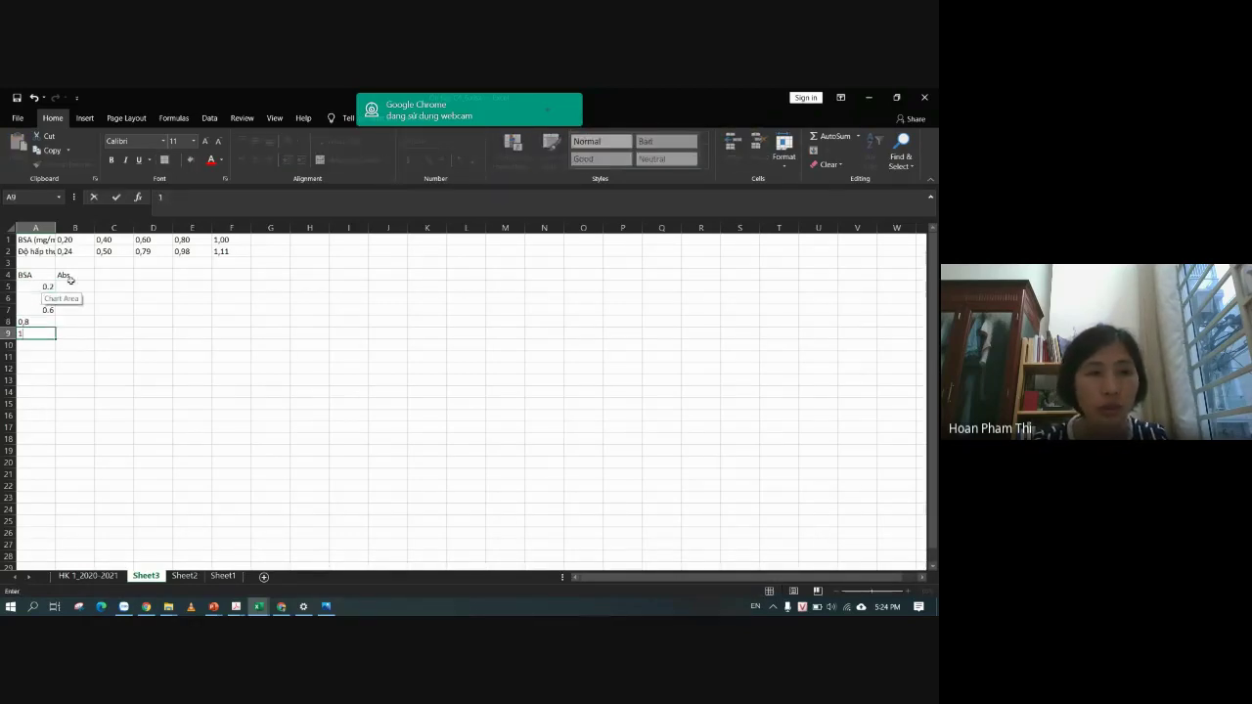
Fill the Abs column in cells B5 to B9 with 0.24, 0.5, 0.79, 0.98 and 1.11.
click(85, 284)
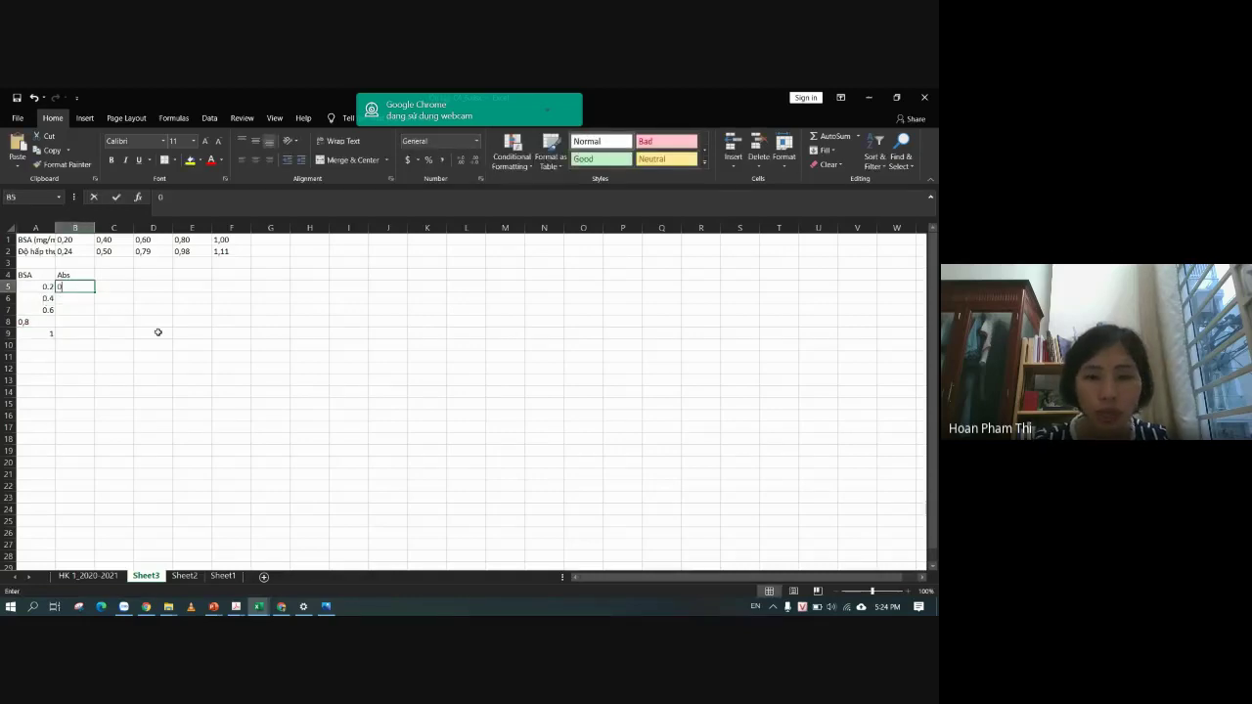
text(0.24)
key(Return)
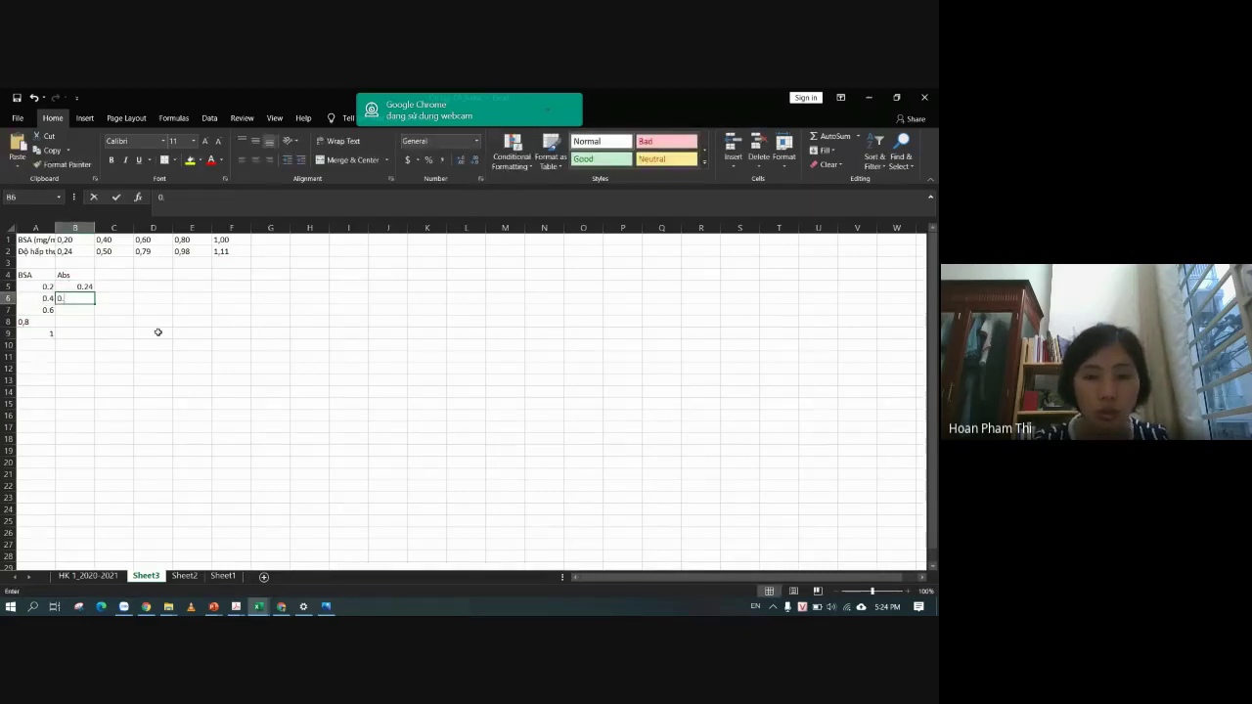
text(0.5)
key(Return)
text(0)
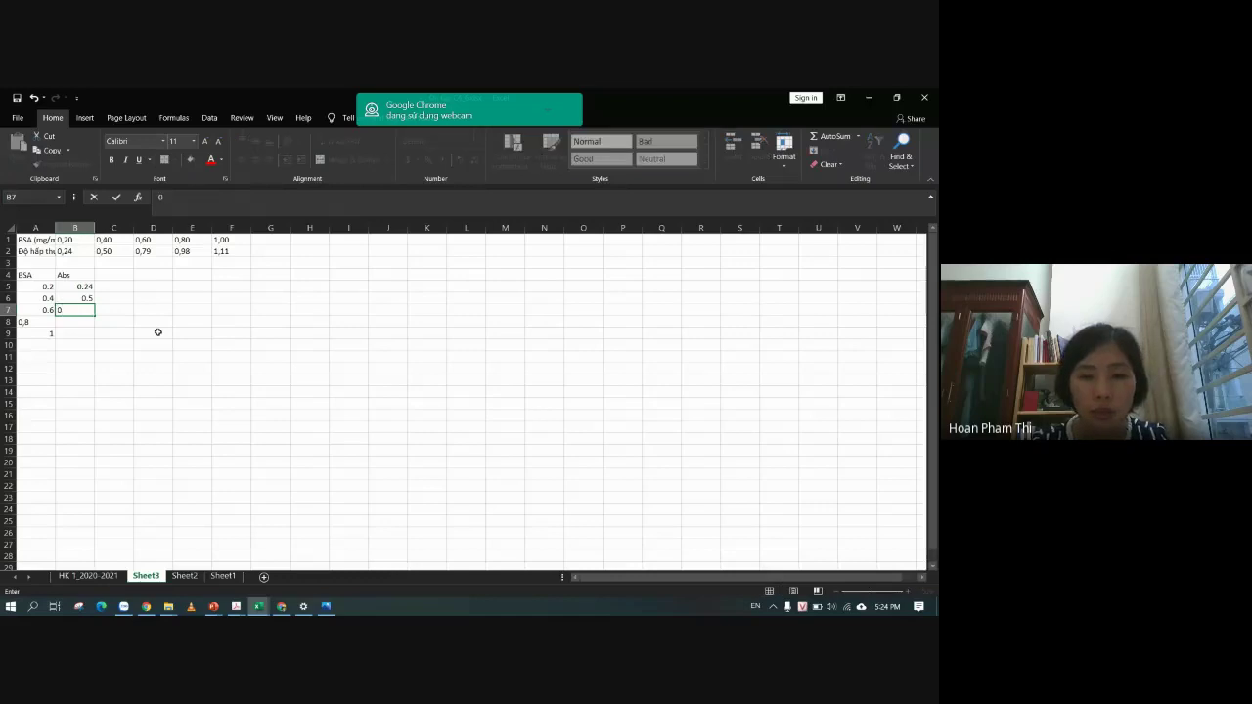
text(.79)
key(Return)
text(0)
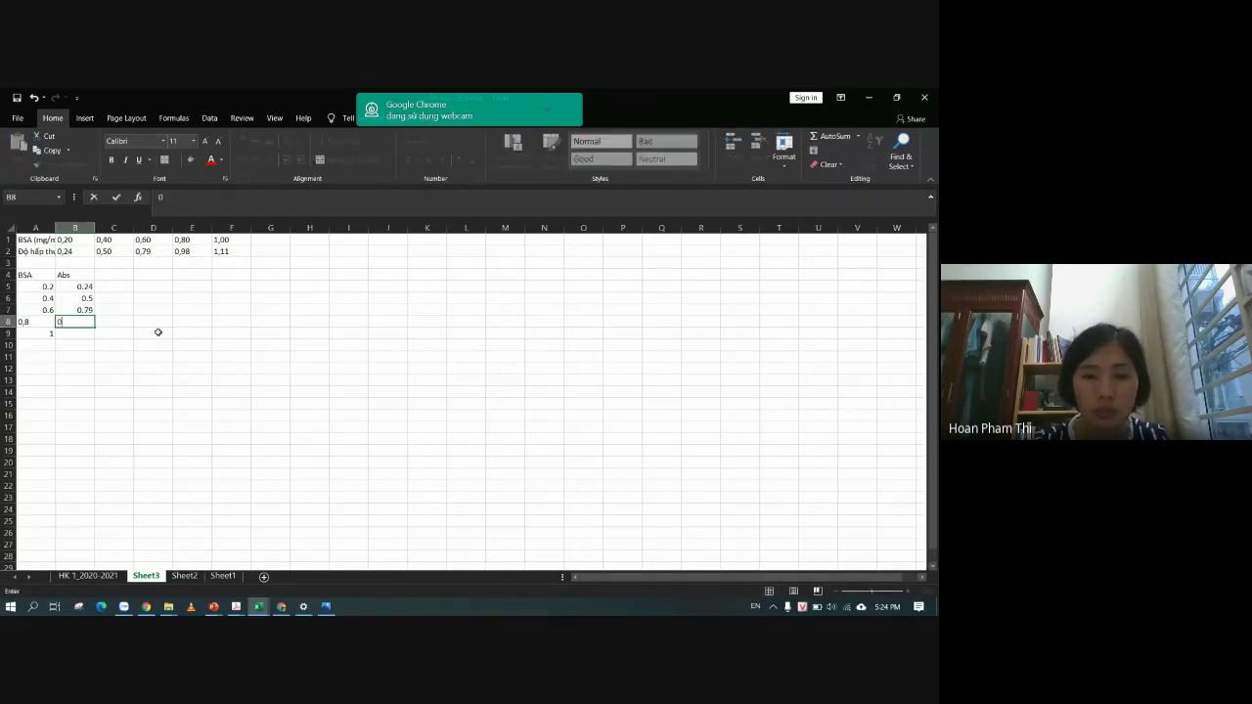
text(.98)
key(Return)
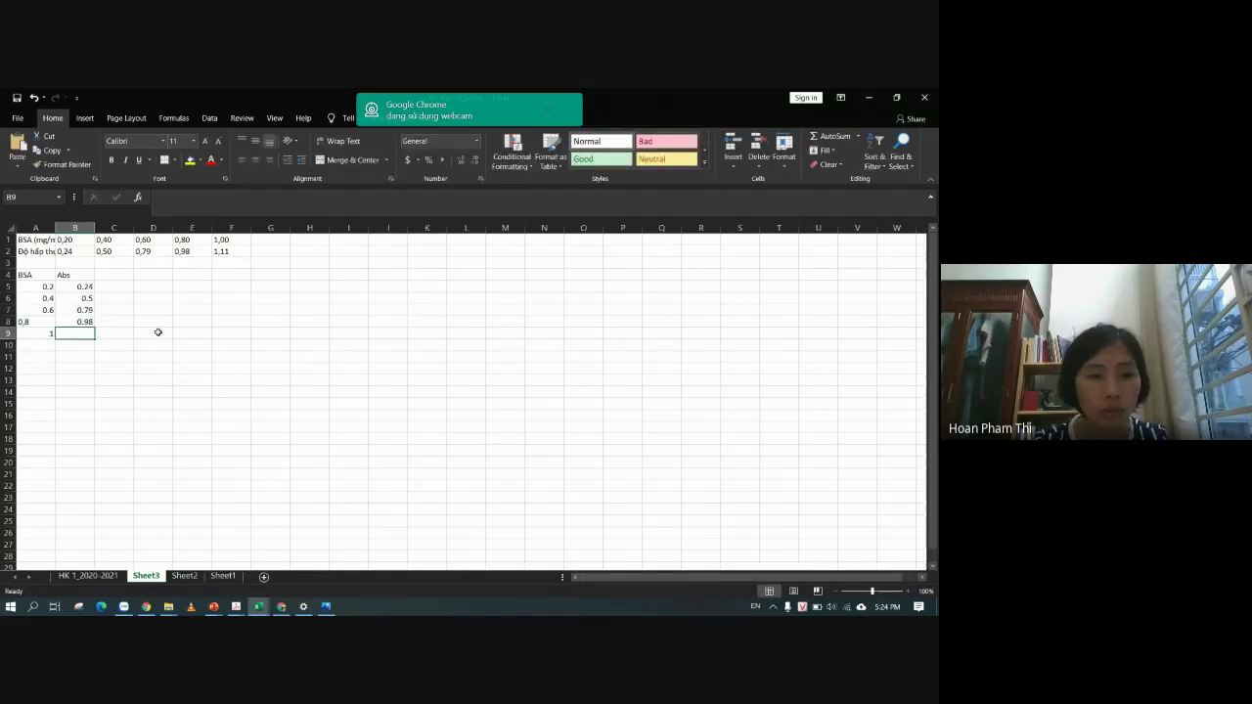
text(1.)
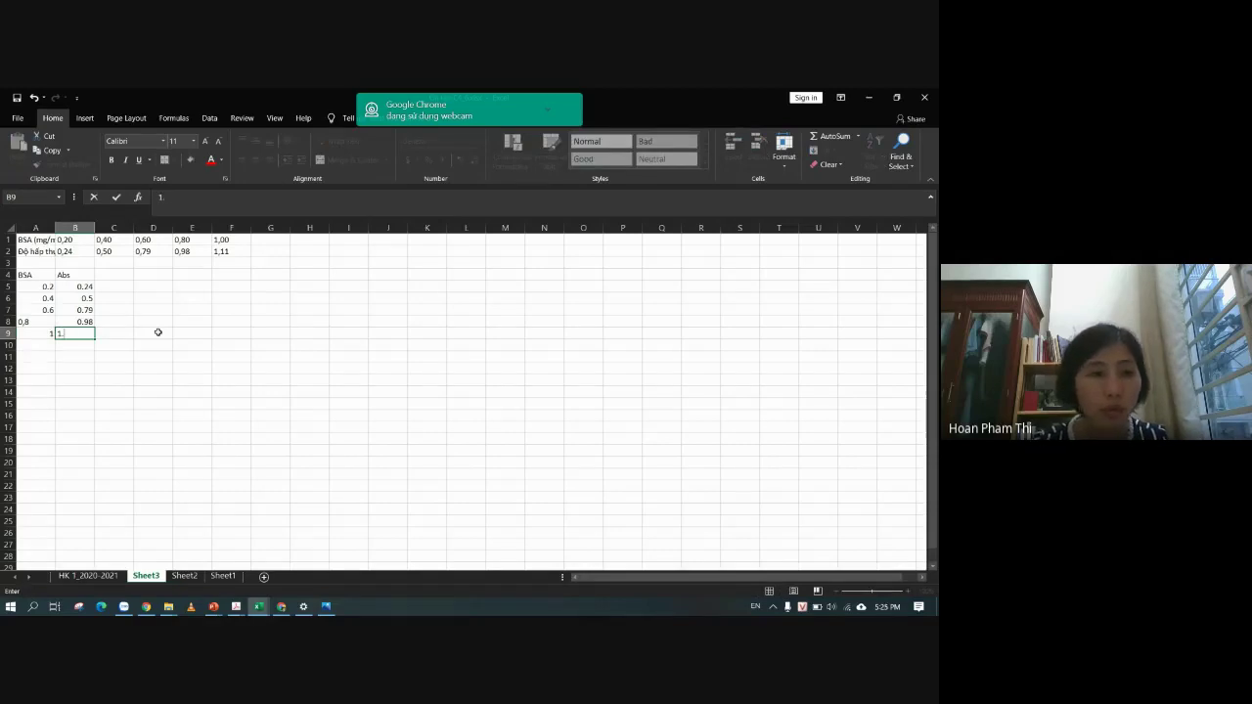
text(11)
key(Return)
Correct the BSA value in cell A8 to 0.8 with a decimal point.
click(26, 323)
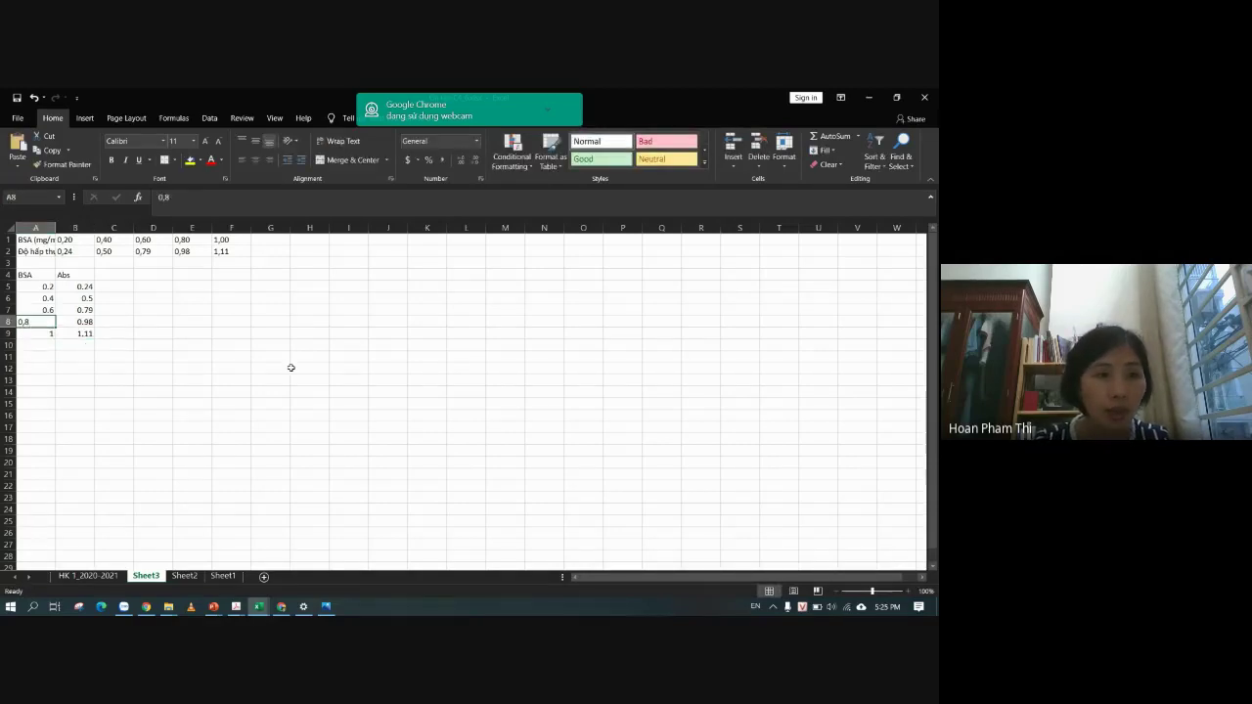
text(0)
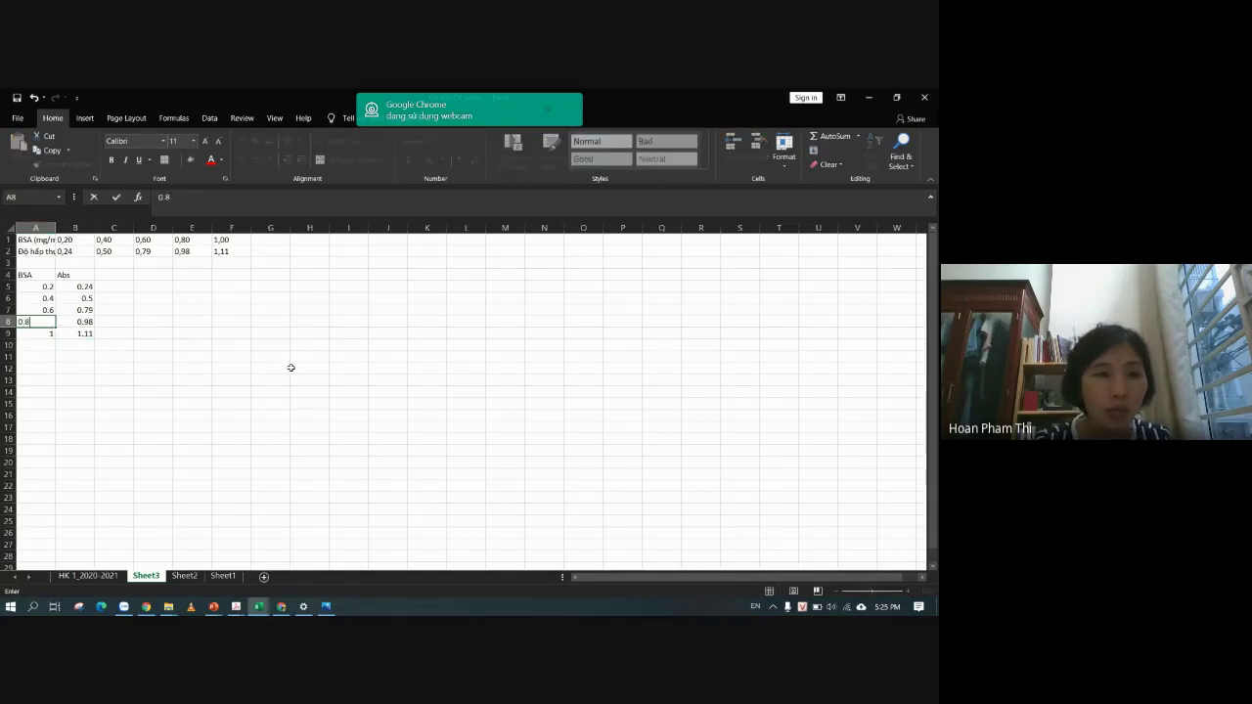
text(.8)
key(Return)
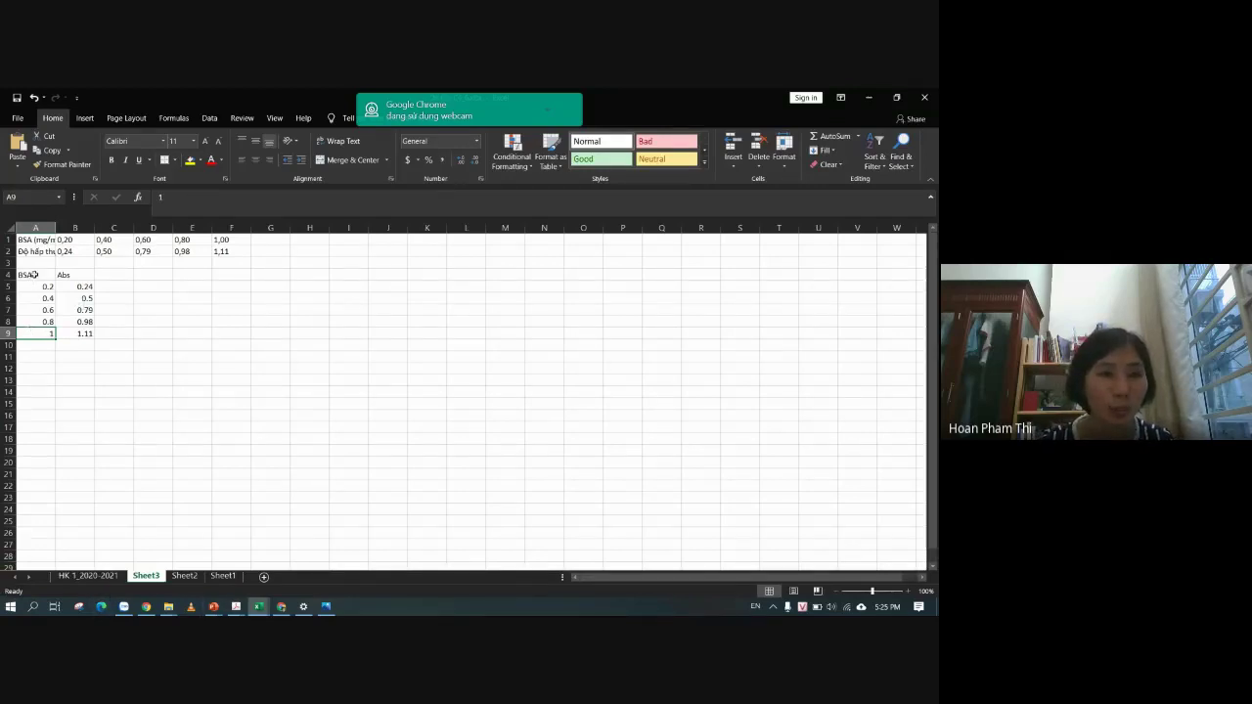
Insert a scatter chart with markers only from the BSA and Abs data in cells A4 to B9.
drag(34, 275, 85, 338)
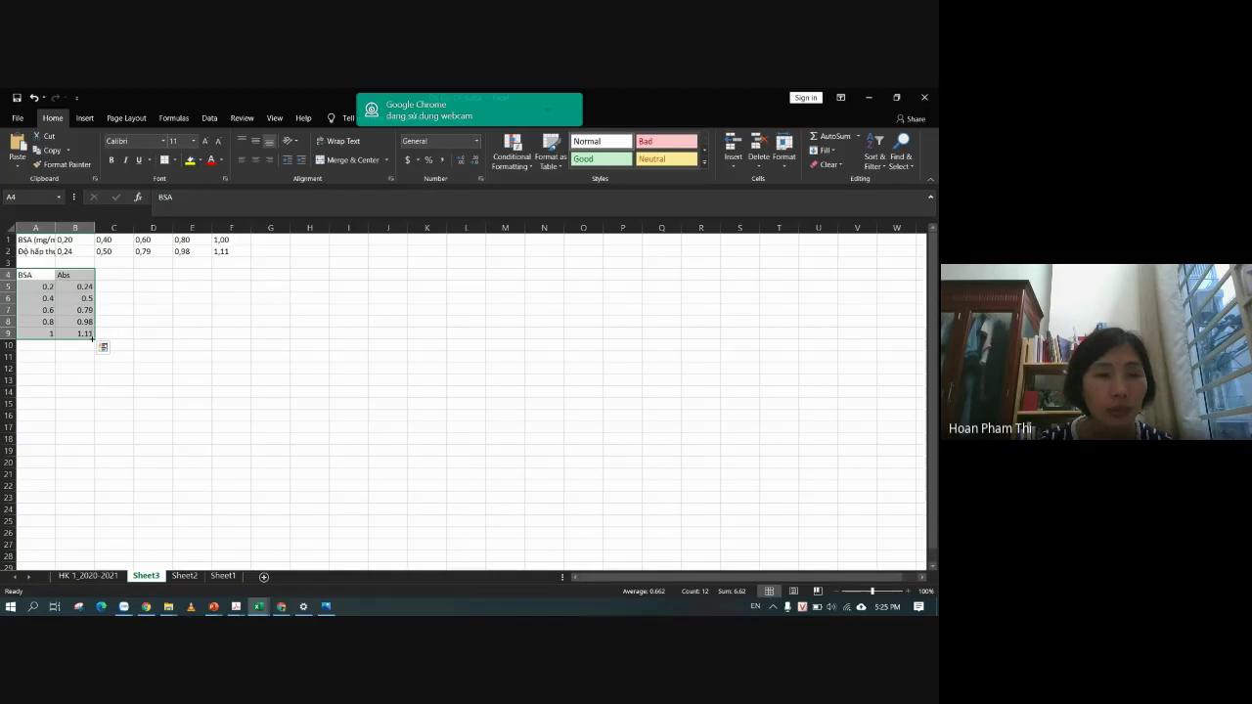
click(86, 118)
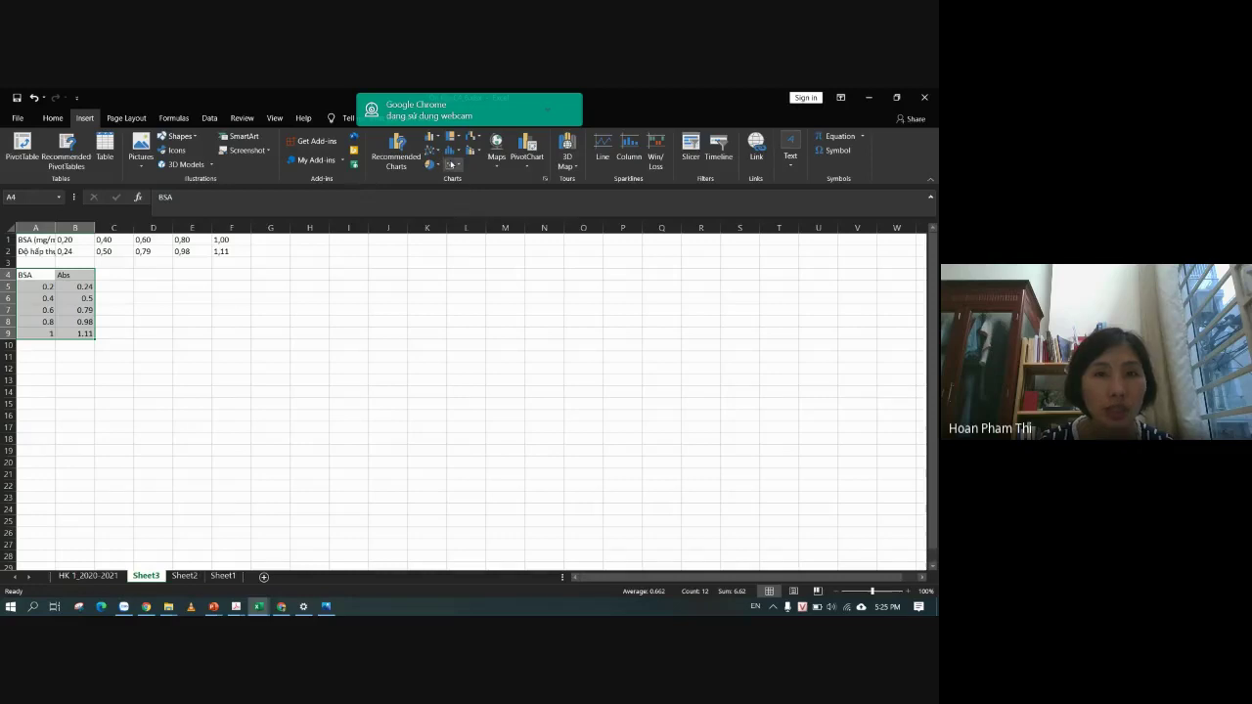
click(451, 164)
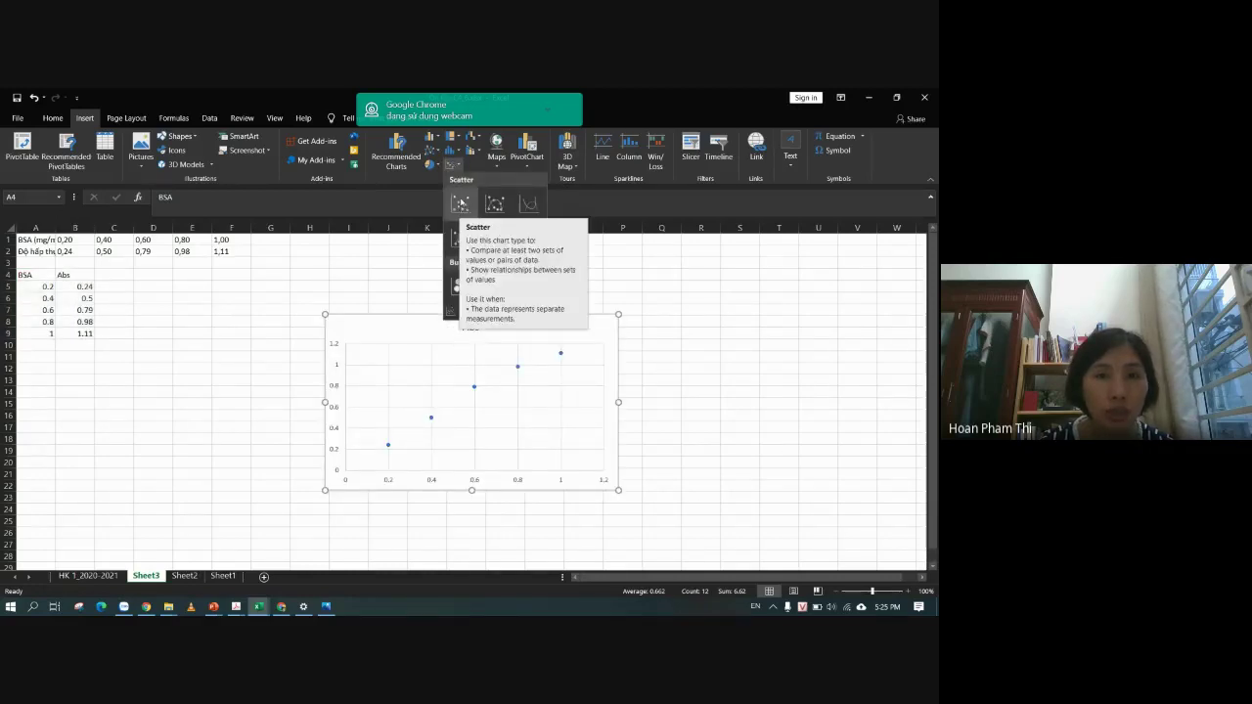
click(460, 203)
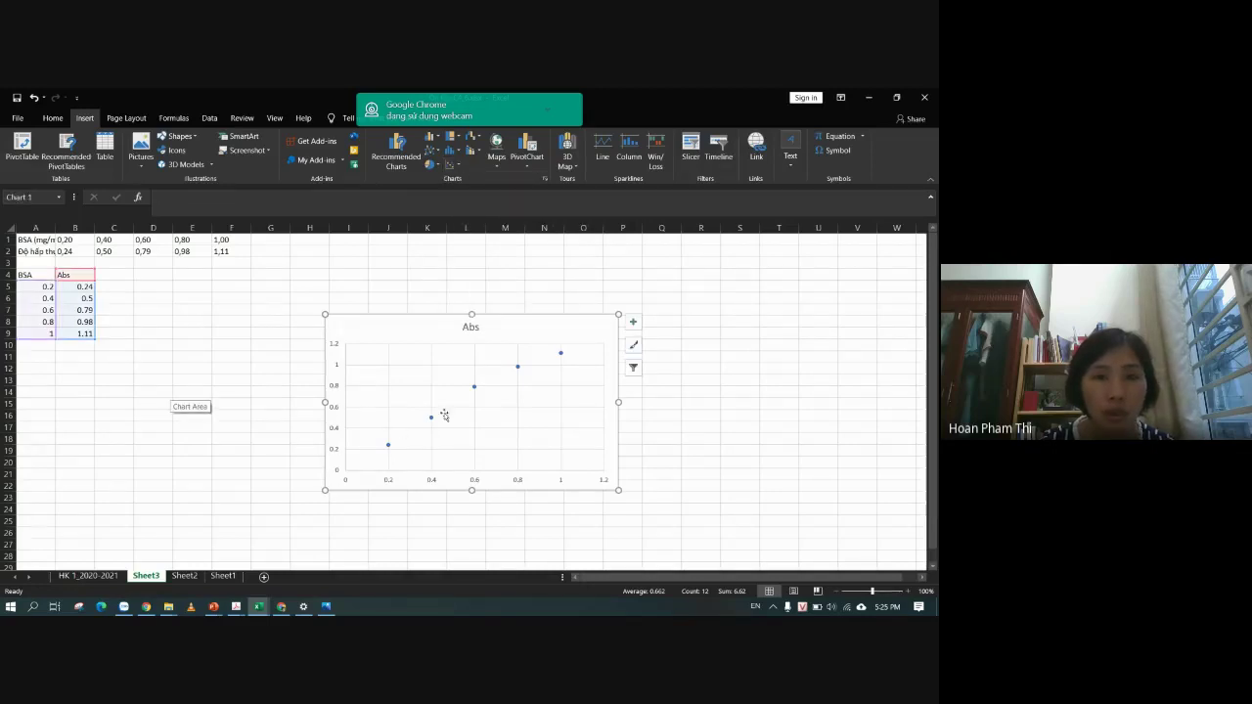
Add a linear trendline to the Abs series and display its equation and R-squared value on the chart.
mouse_move(474, 388)
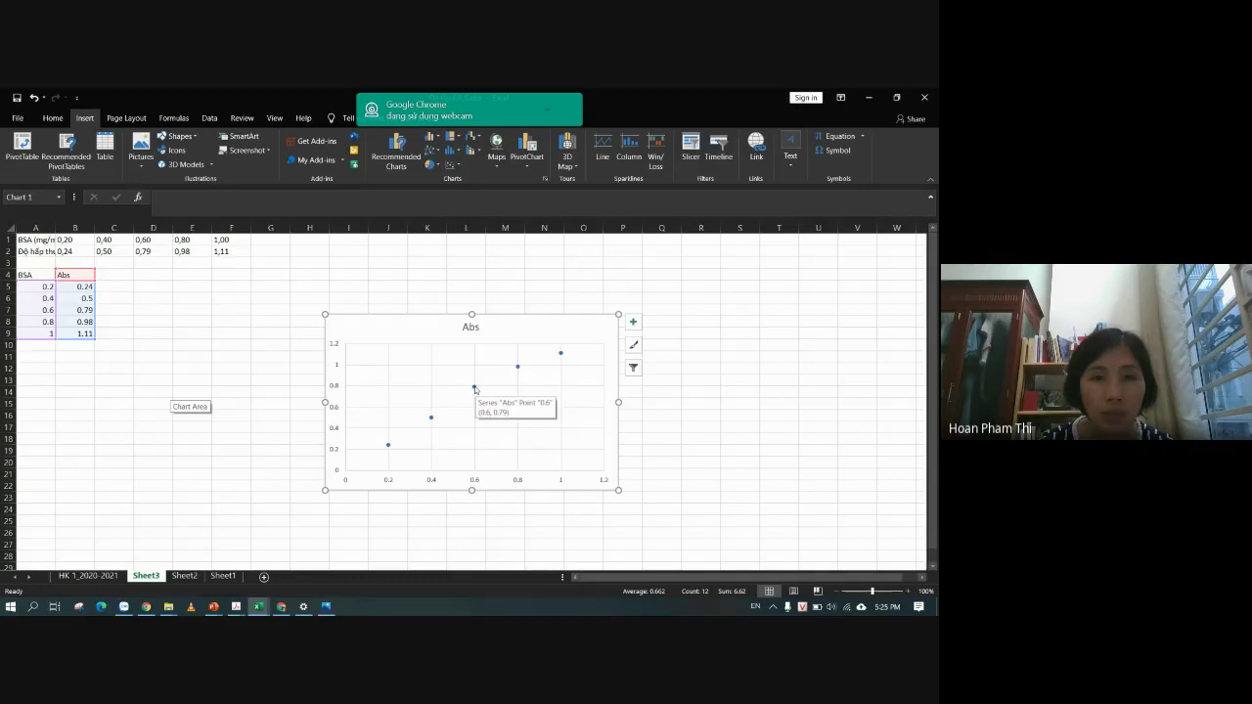
click(475, 387)
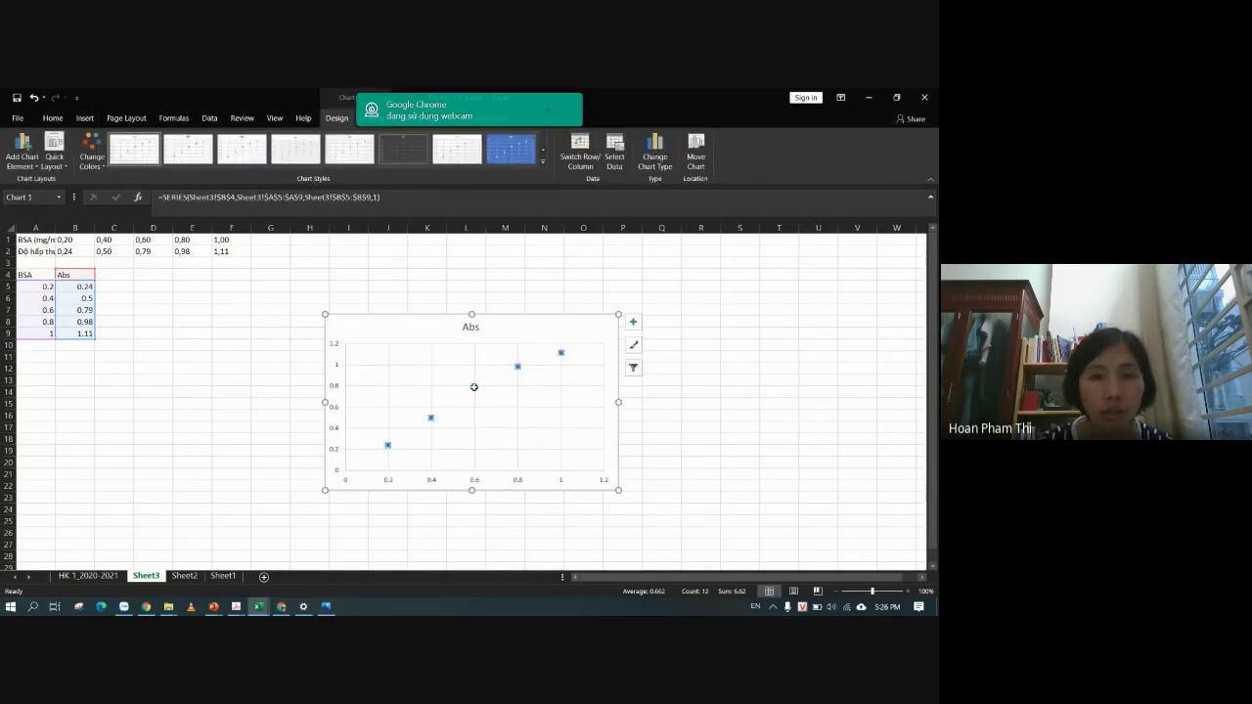
right_click(474, 387)
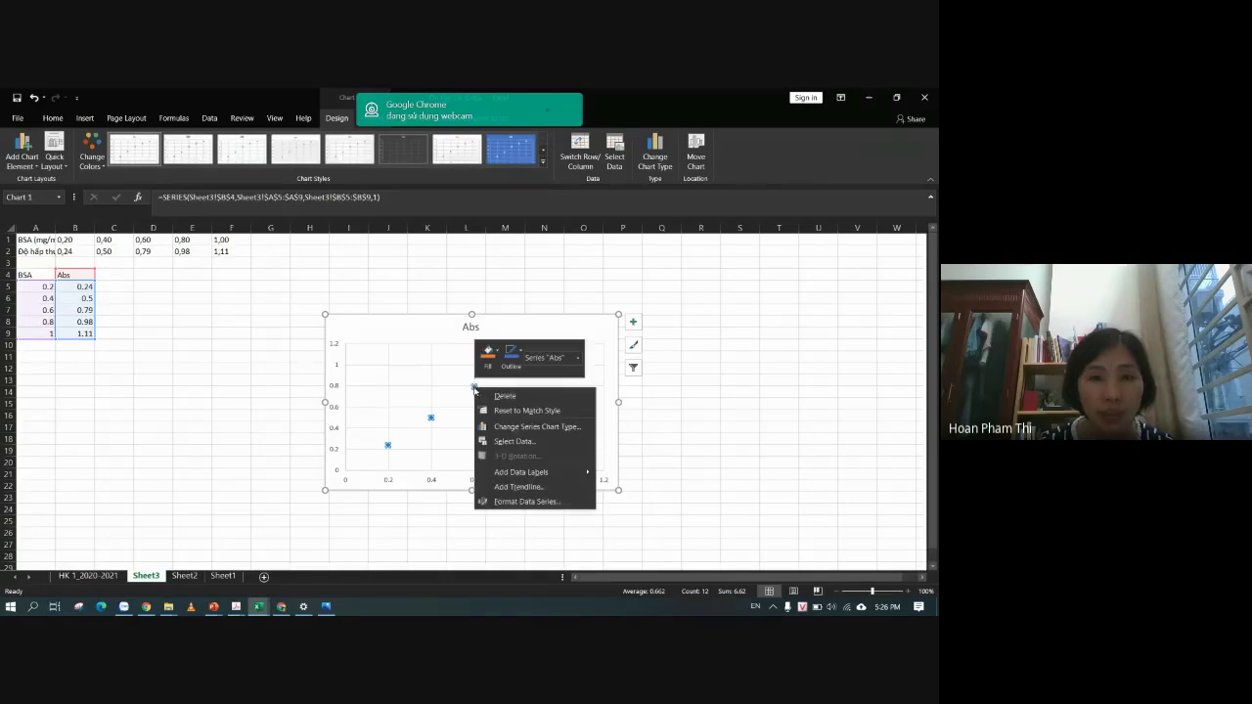
click(517, 487)
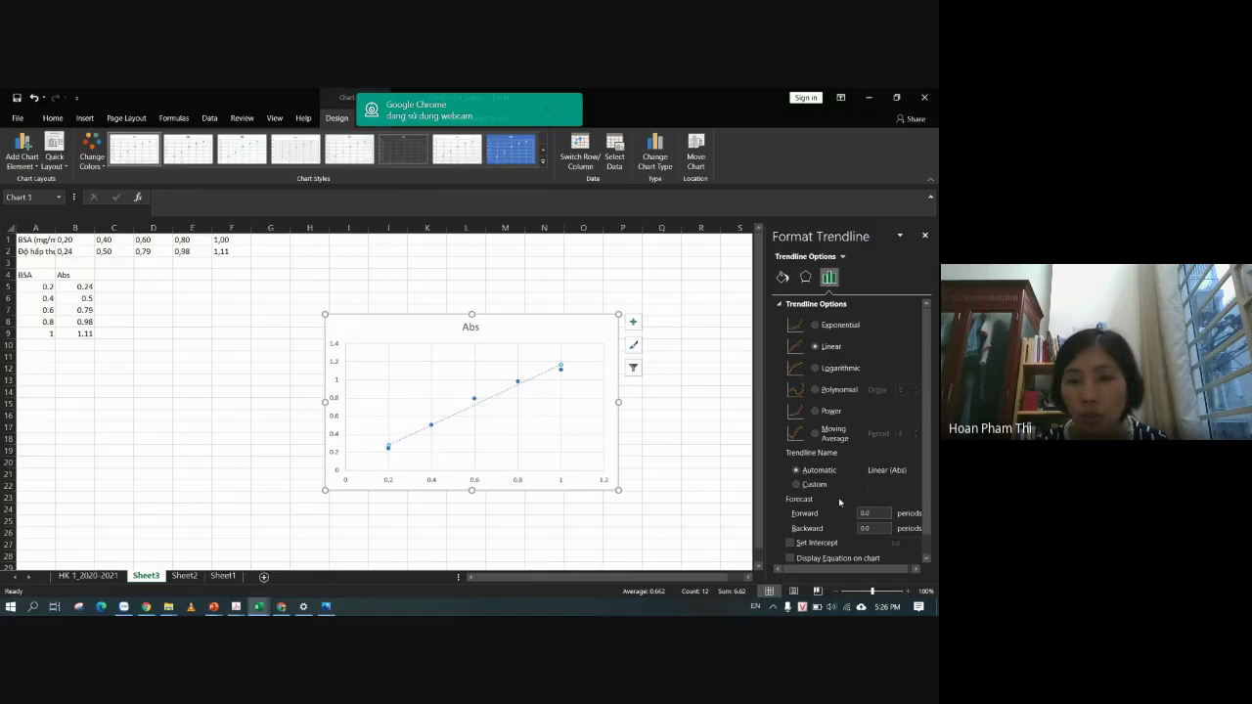
scroll(839, 502, down, 1)
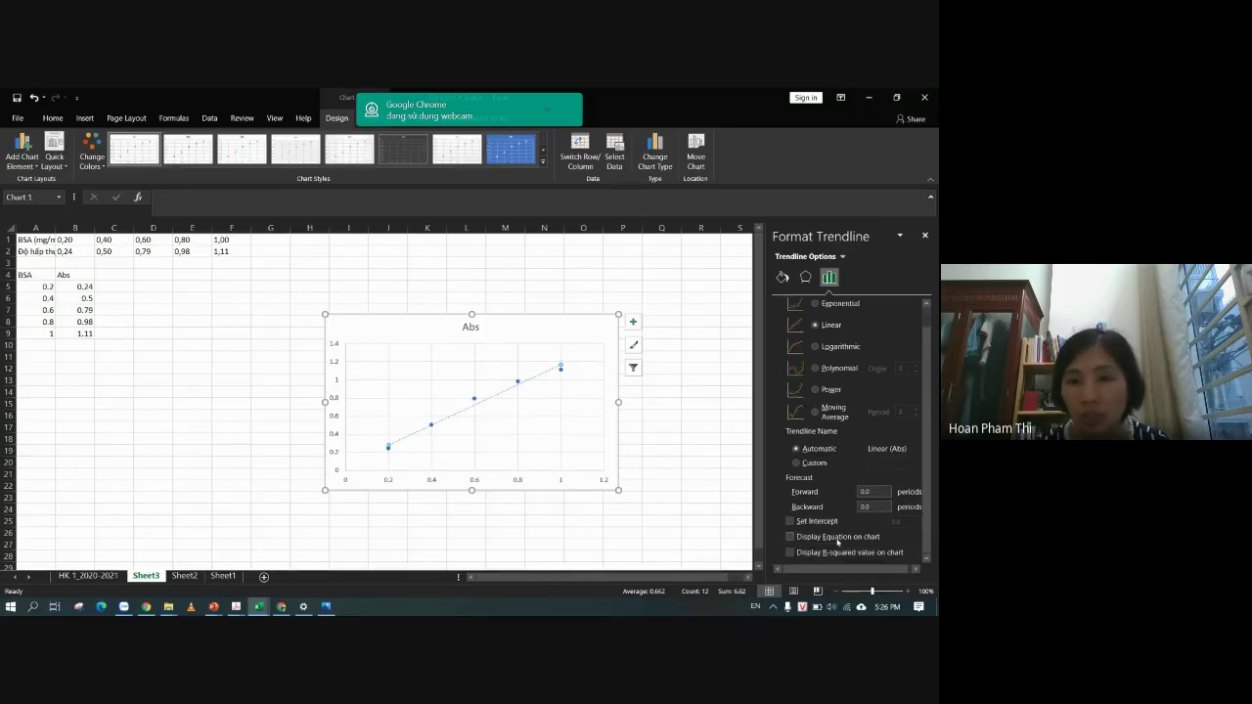
click(838, 538)
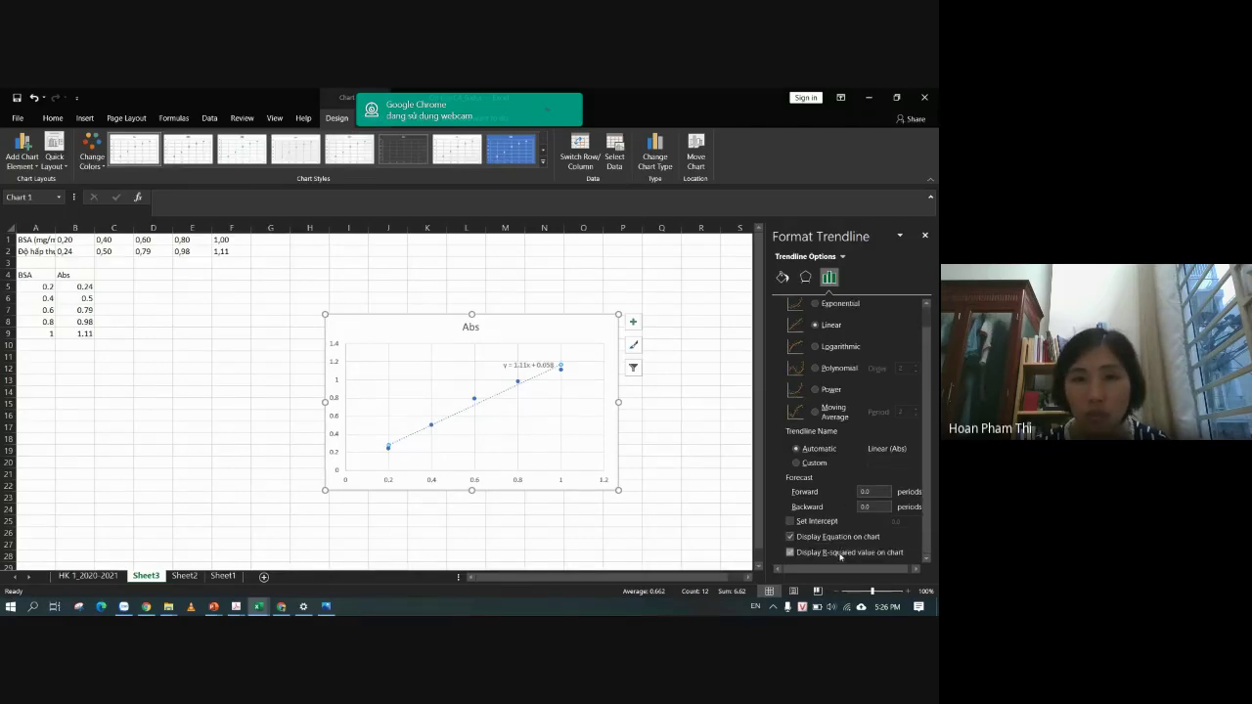
click(840, 553)
Enlarge the trendline equation label's font to size 14.
click(529, 364)
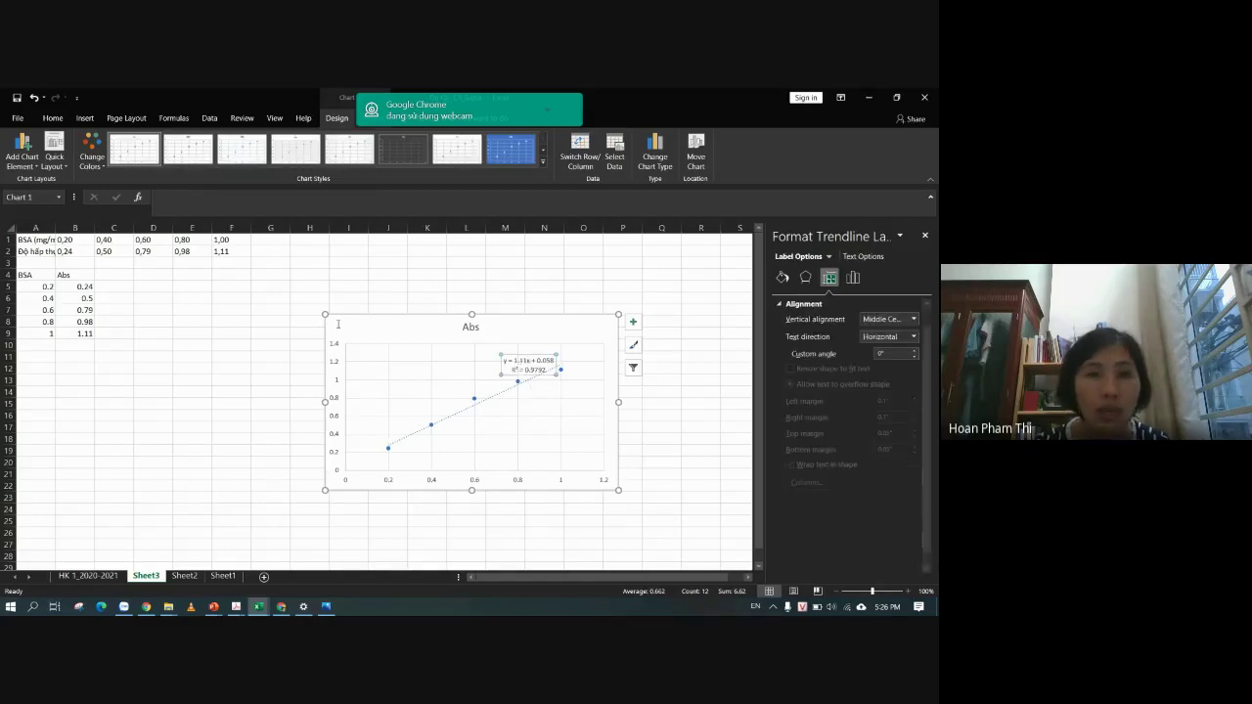
click(52, 117)
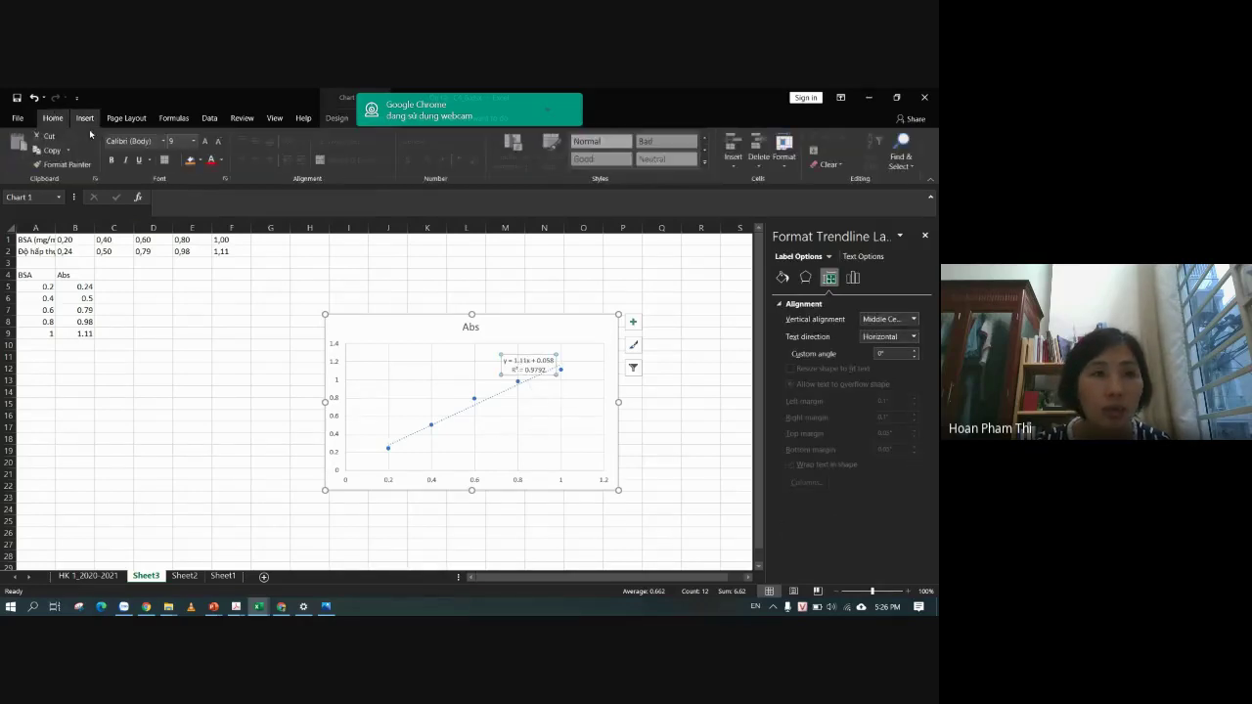
click(206, 142)
click(206, 142)
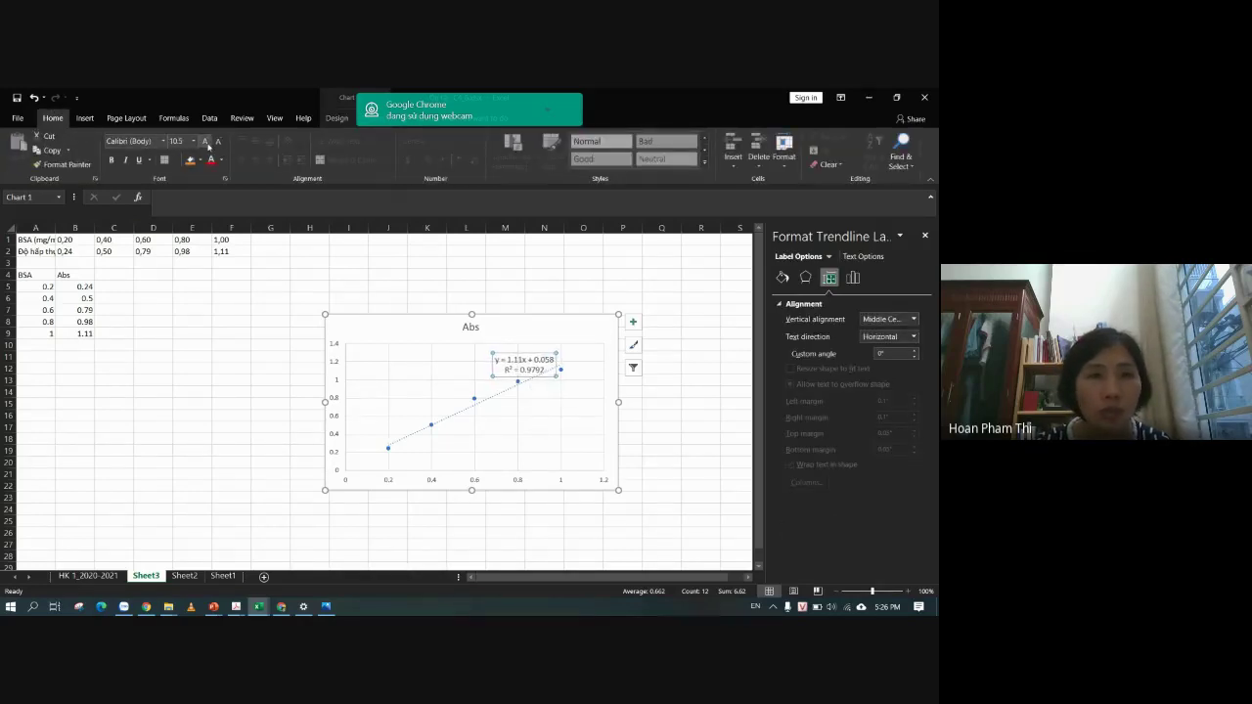
click(205, 142)
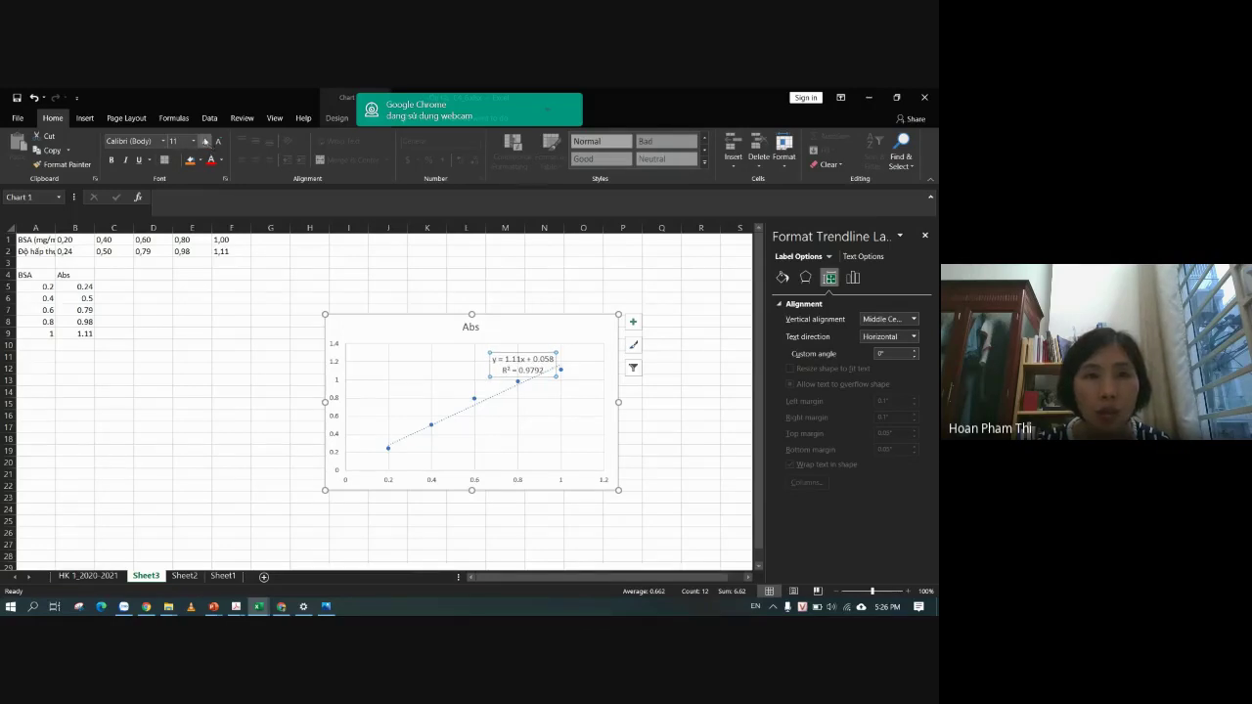
click(205, 142)
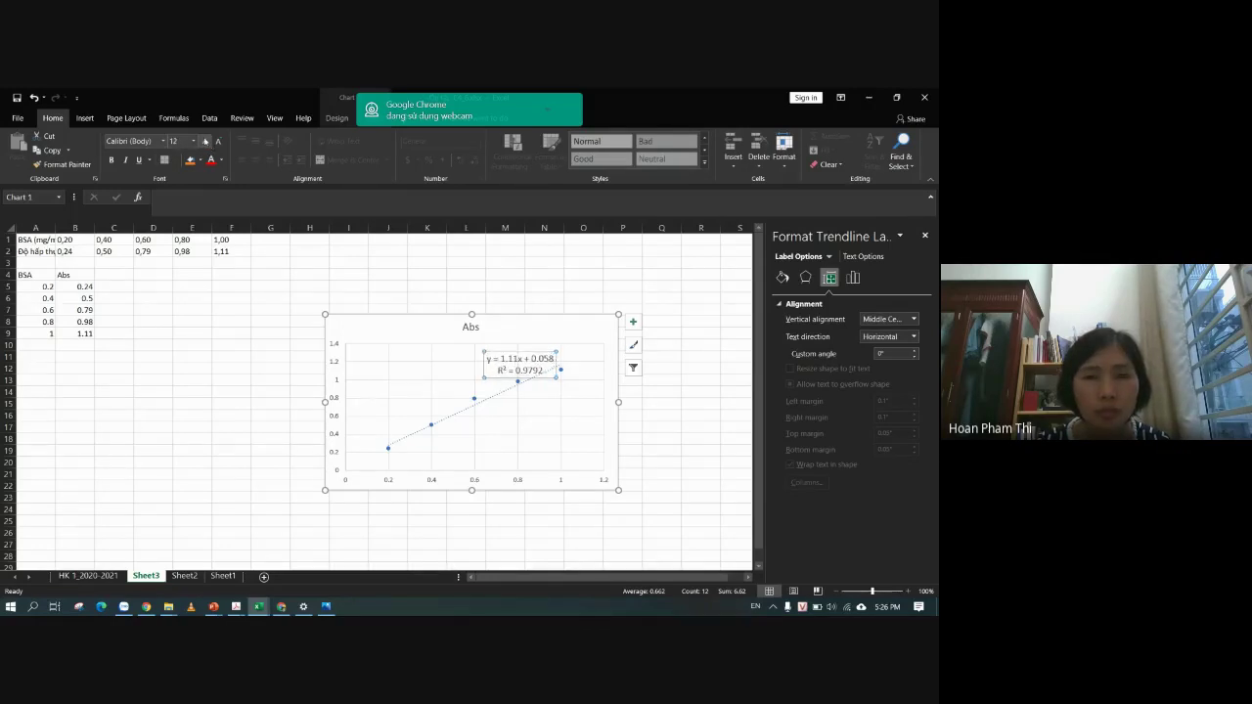
click(206, 141)
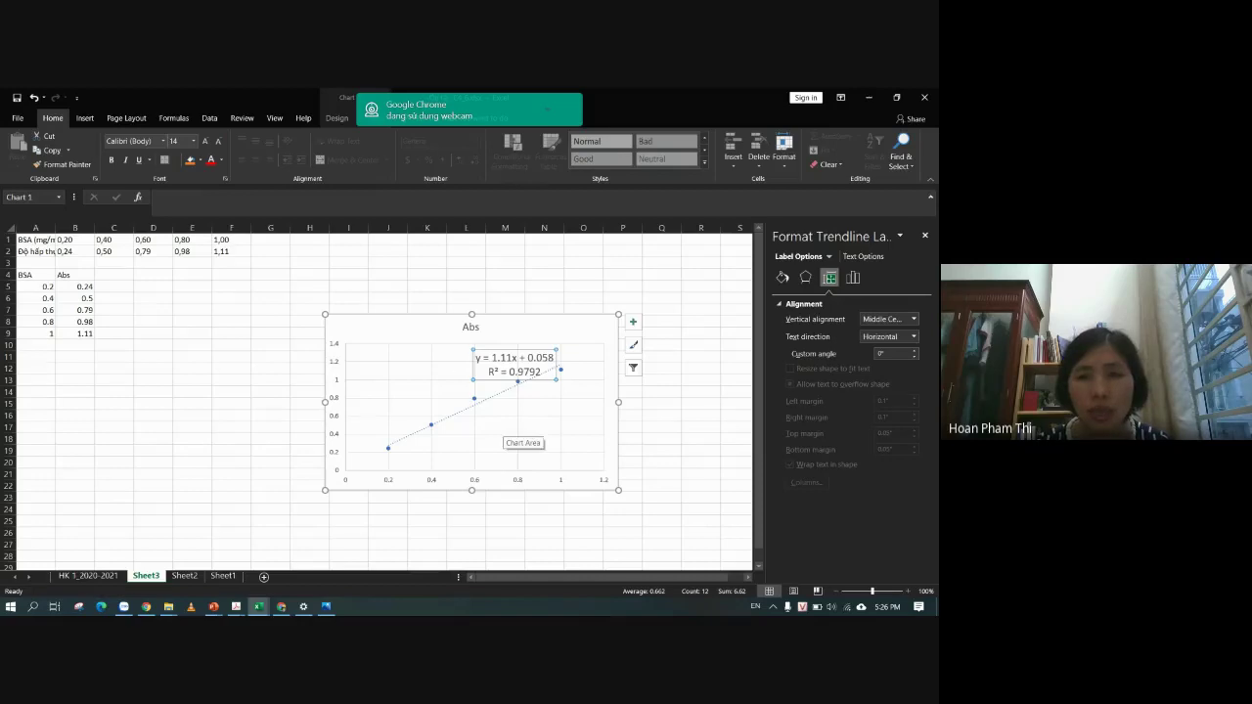
drag(873, 592, 877, 591)
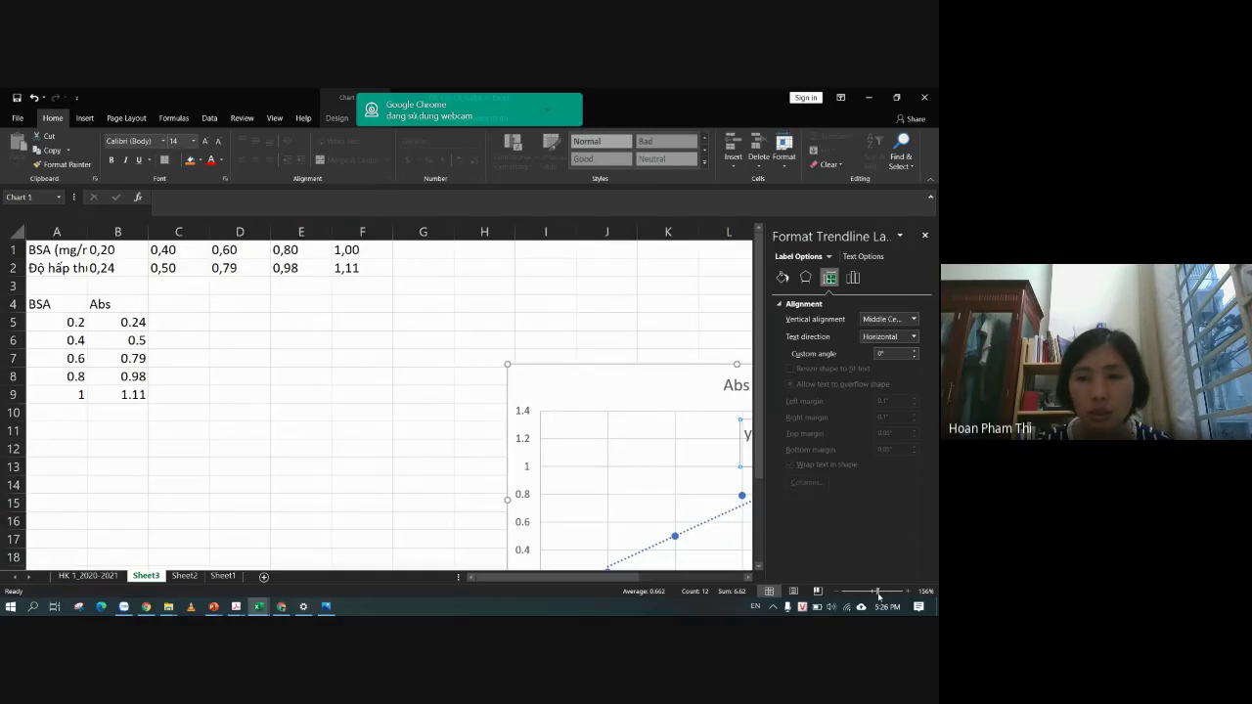
drag(877, 591, 871, 592)
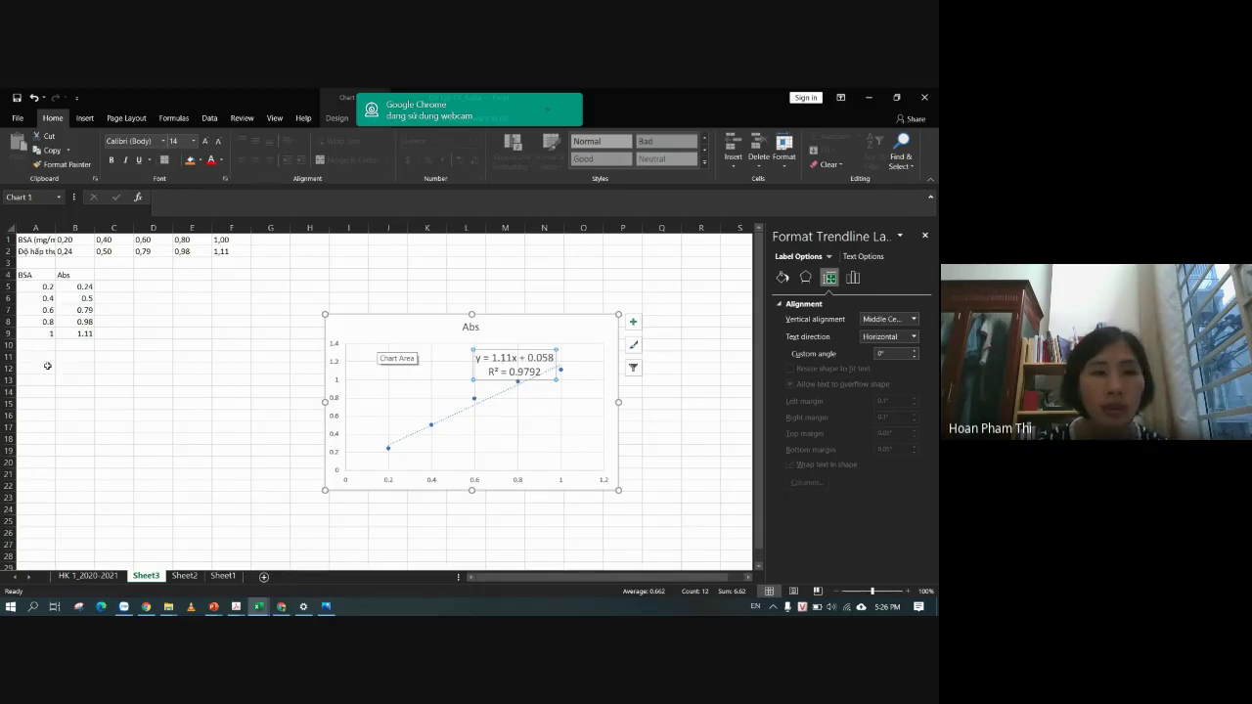
Check the fraction's absorbance on the PowerPoint exercise slide, then back in Excel enter 1 mL in cell A11 and 0.36 in cell B11.
mouse_move(213, 606)
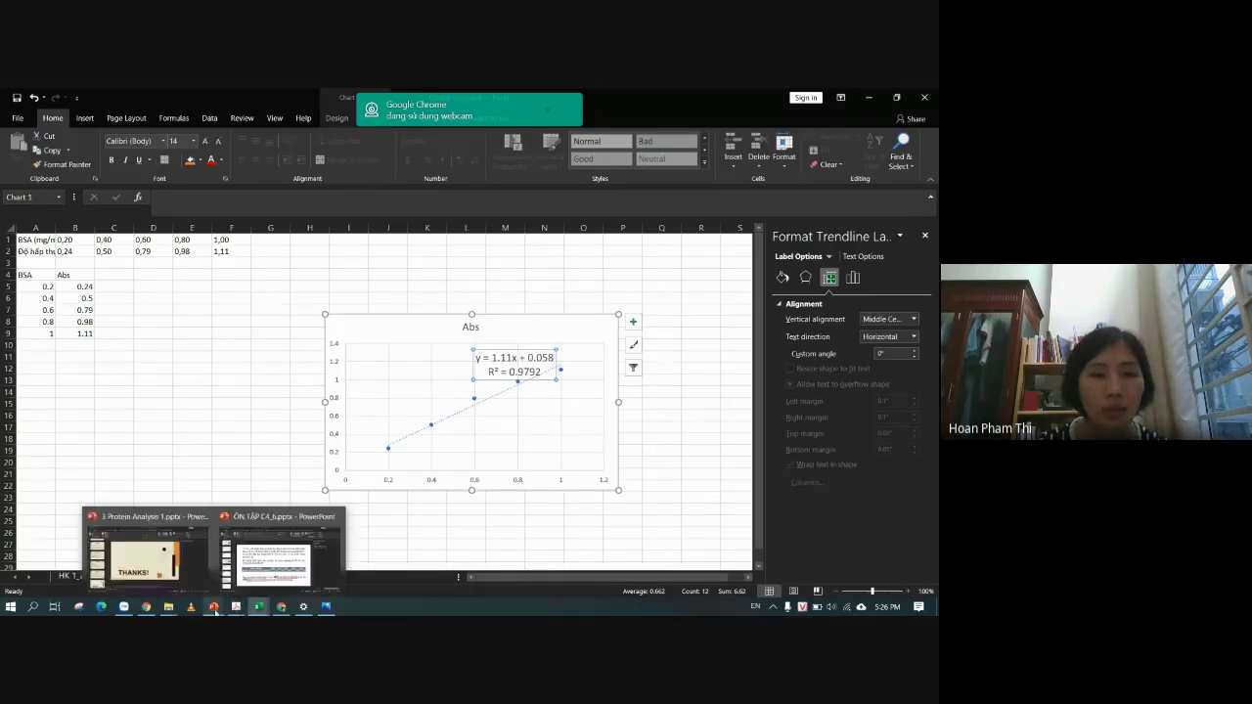
click(265, 566)
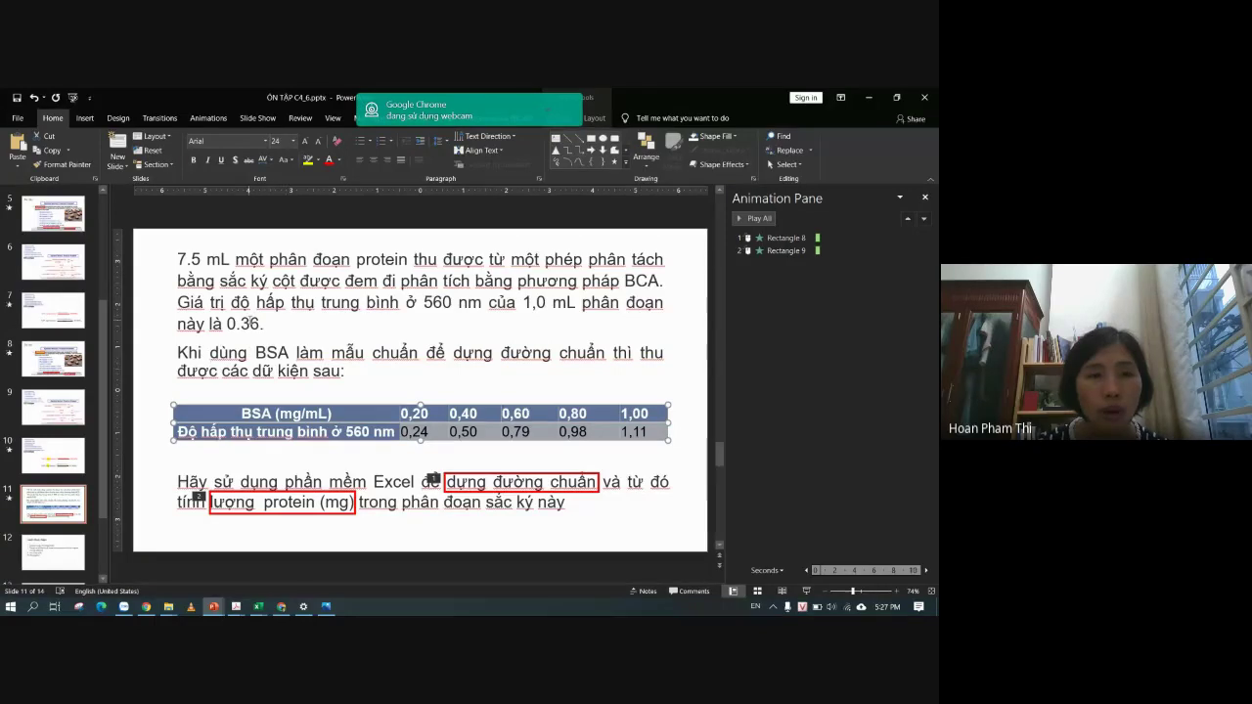
mouse_move(256, 607)
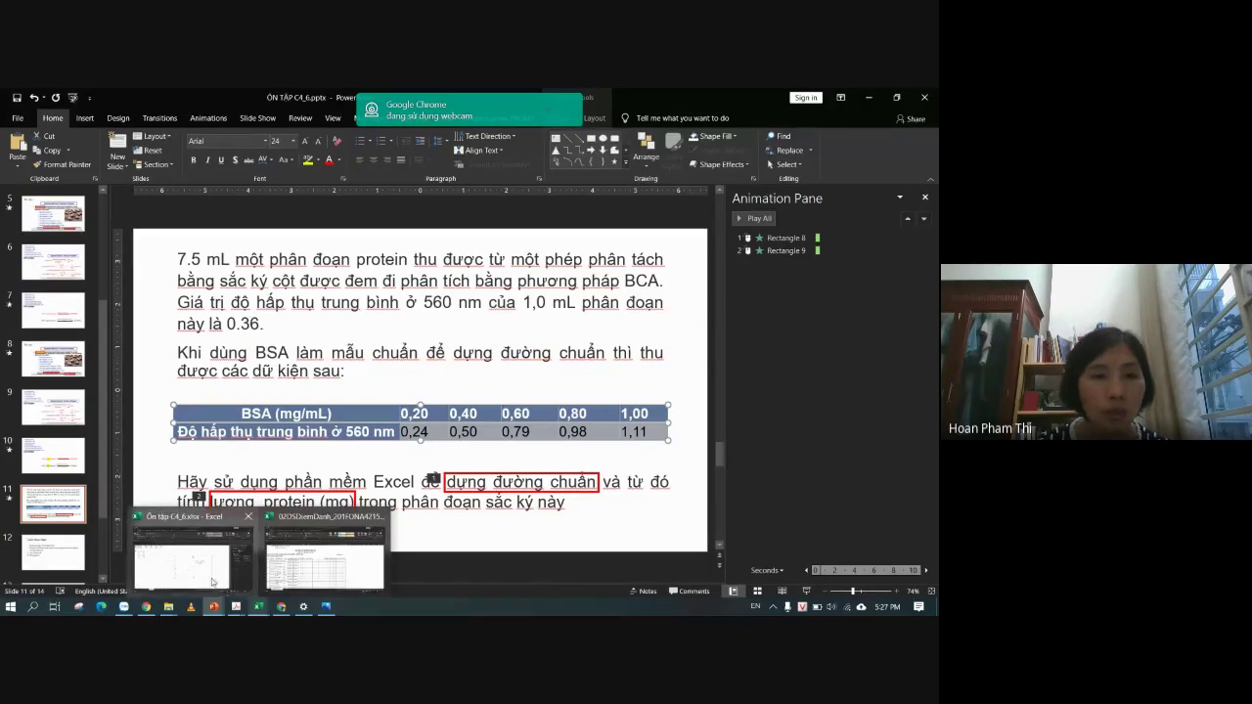
click(225, 590)
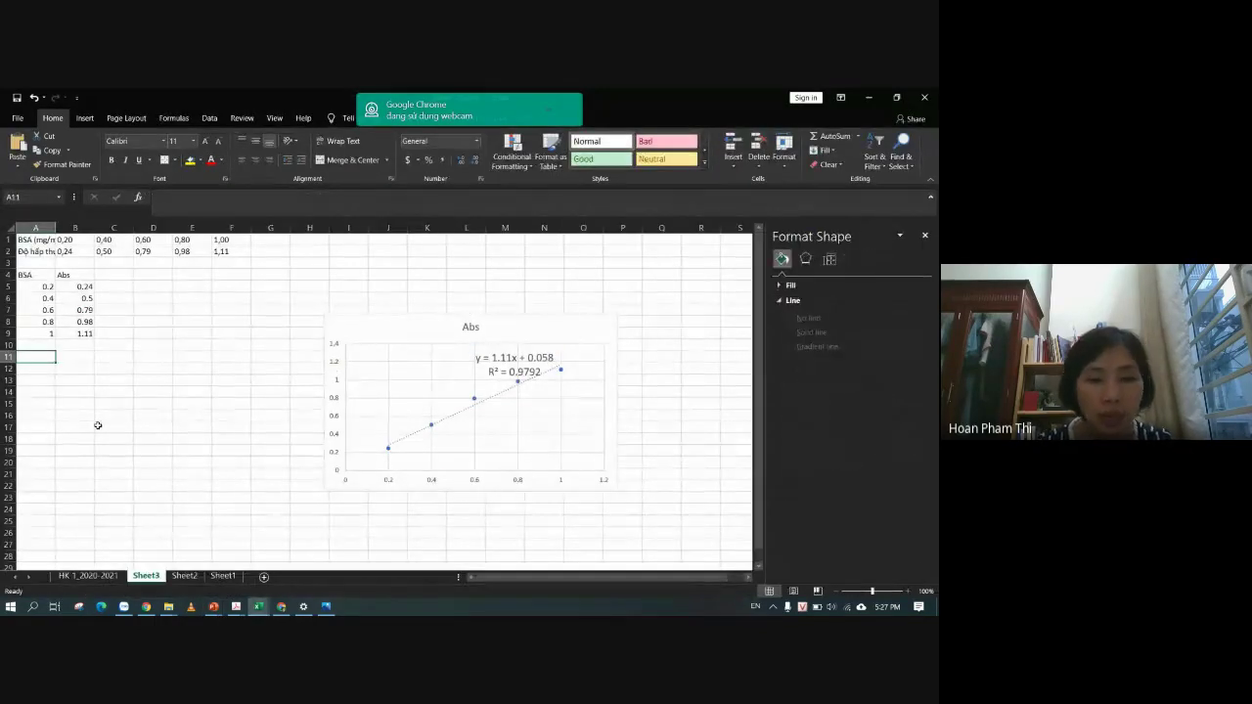
text(1 Ml)
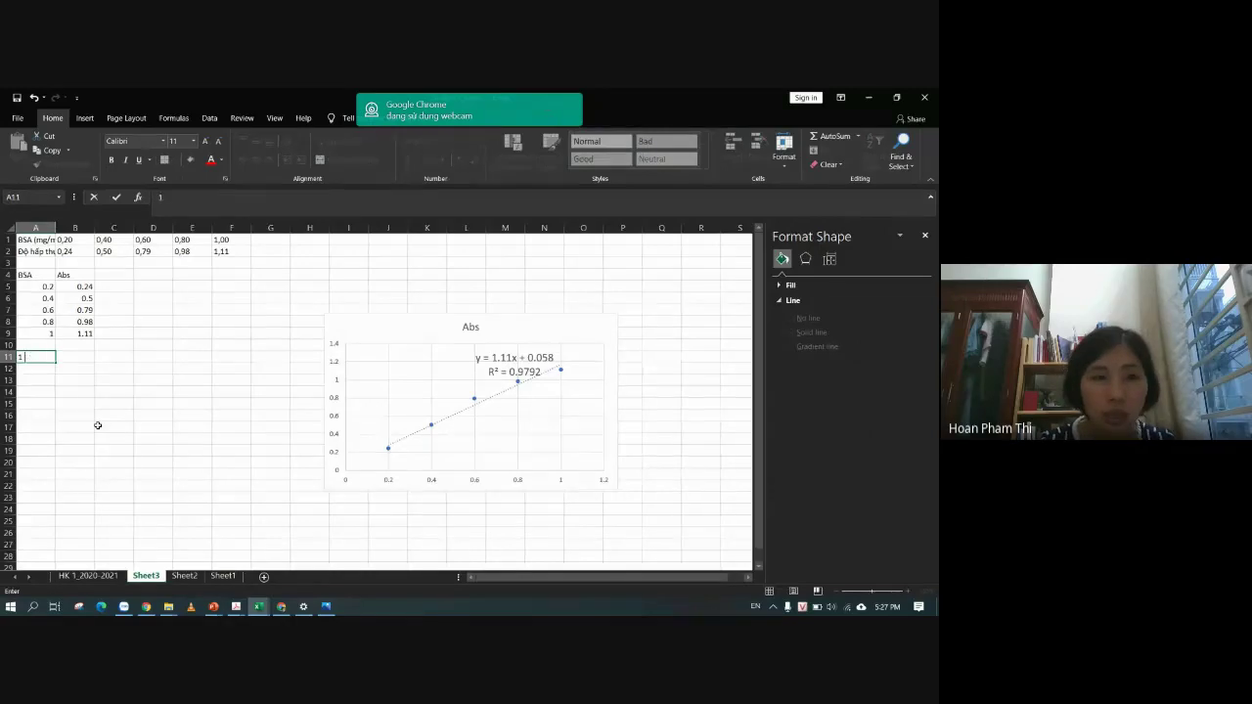
key(BackSpace)
key(BackSpace)
text(ml)
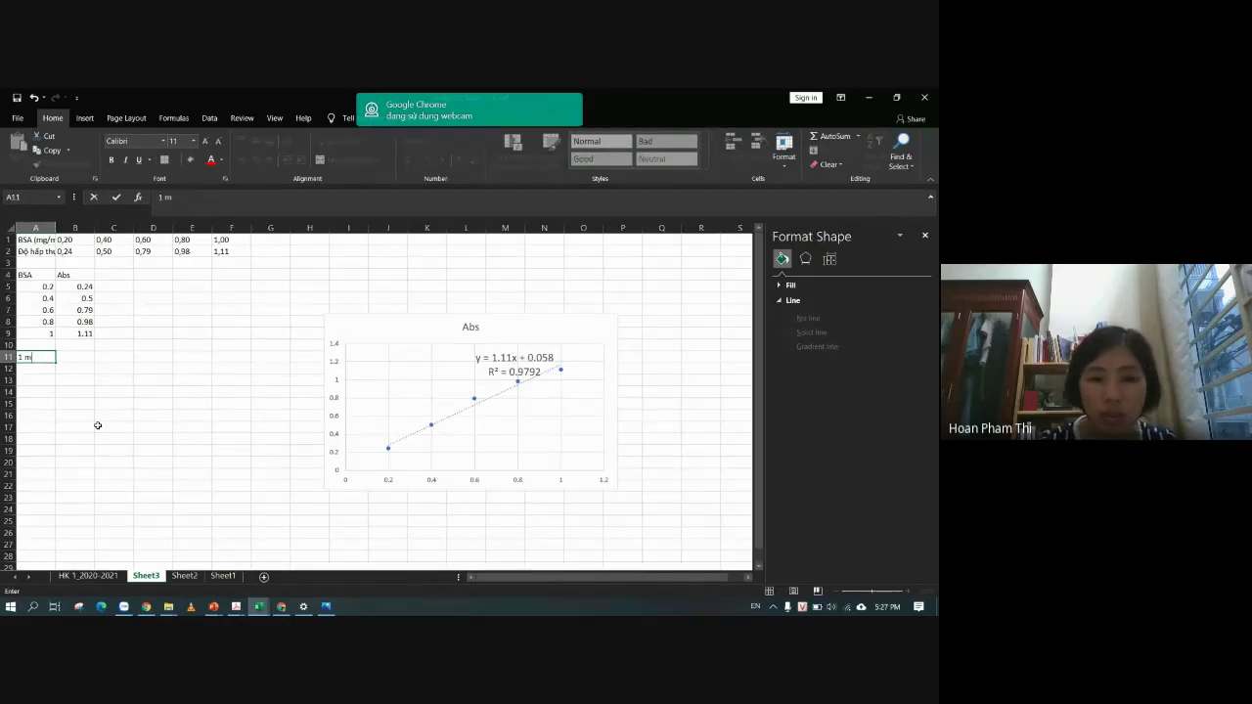
key(Tab)
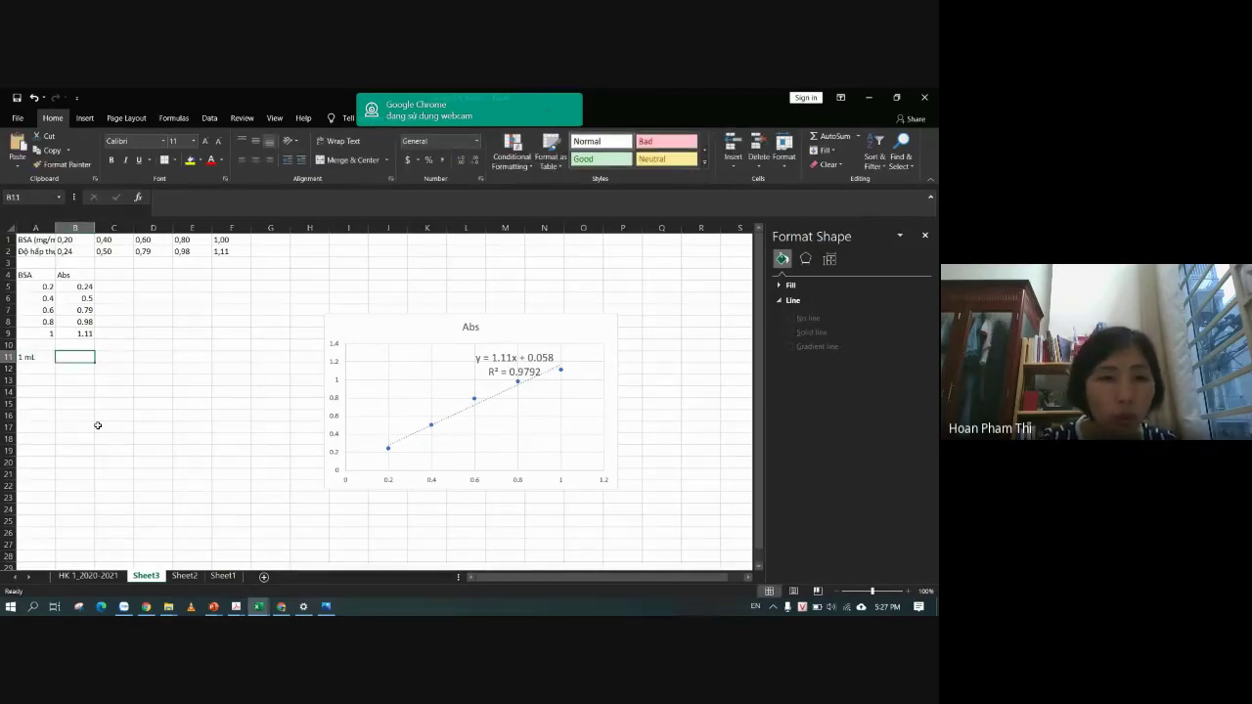
text(0.)
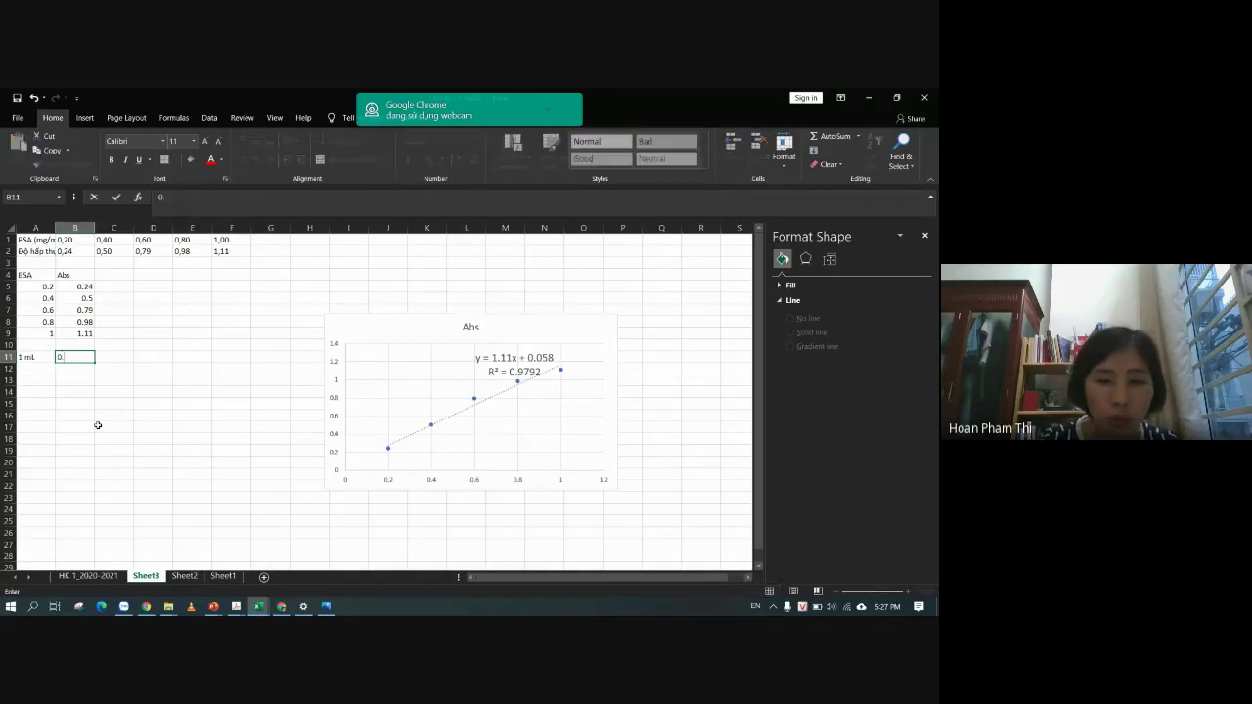
text(36)
key(Return)
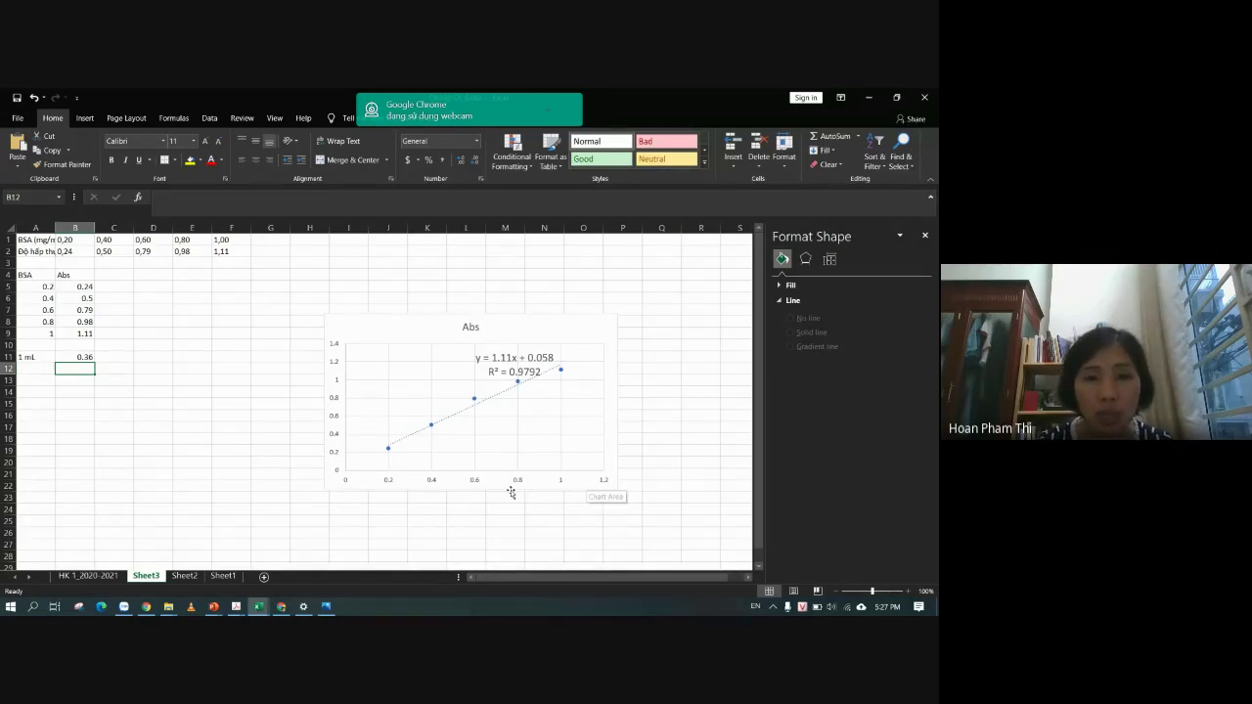
Add axis titles to the Abs scatter chart.
click(602, 327)
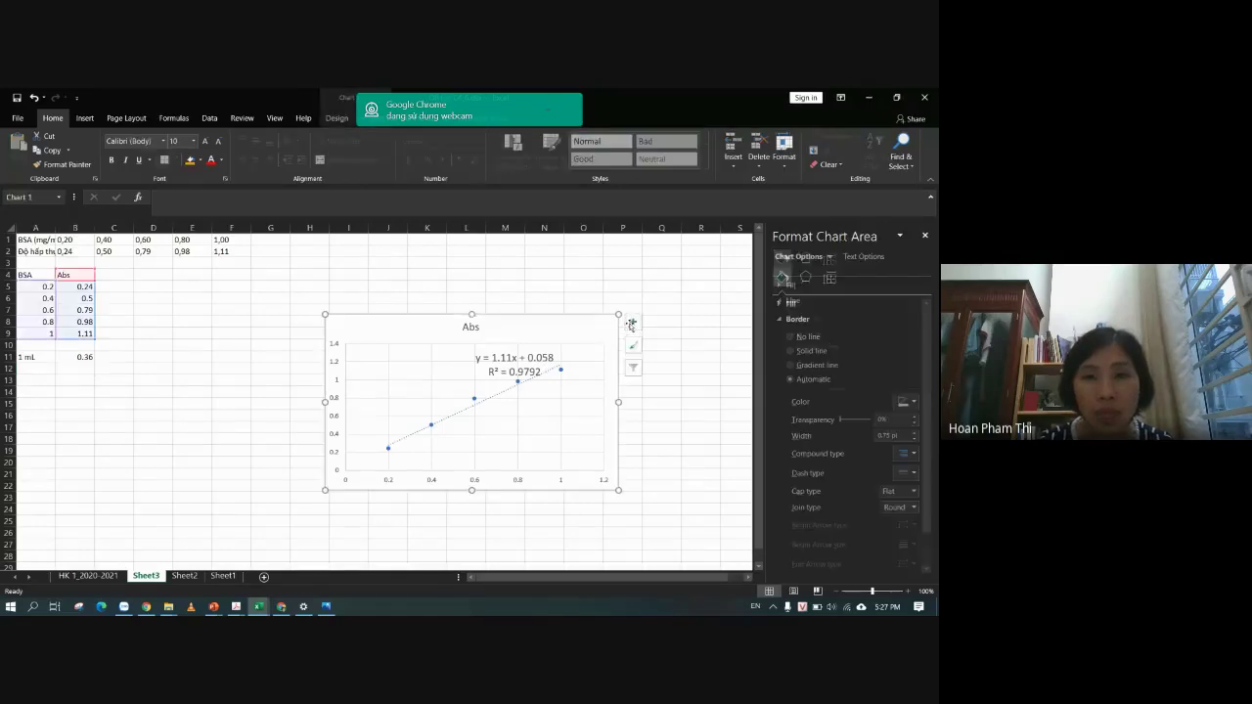
click(633, 322)
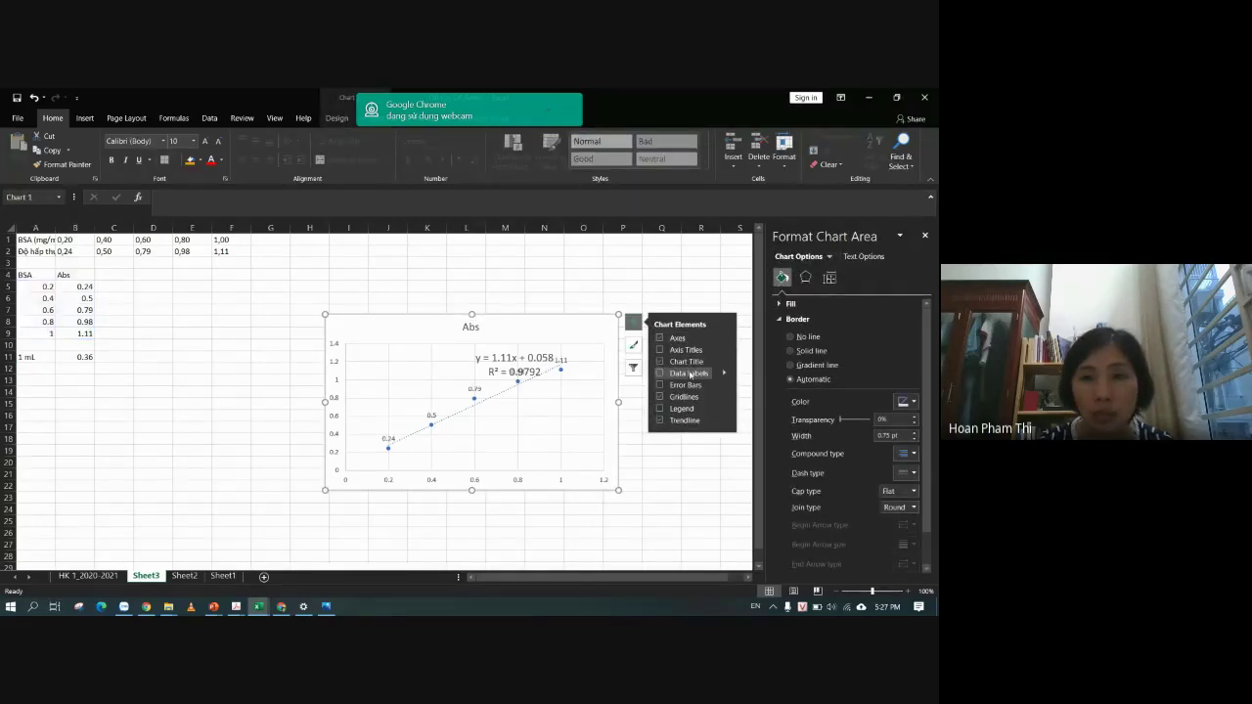
click(685, 350)
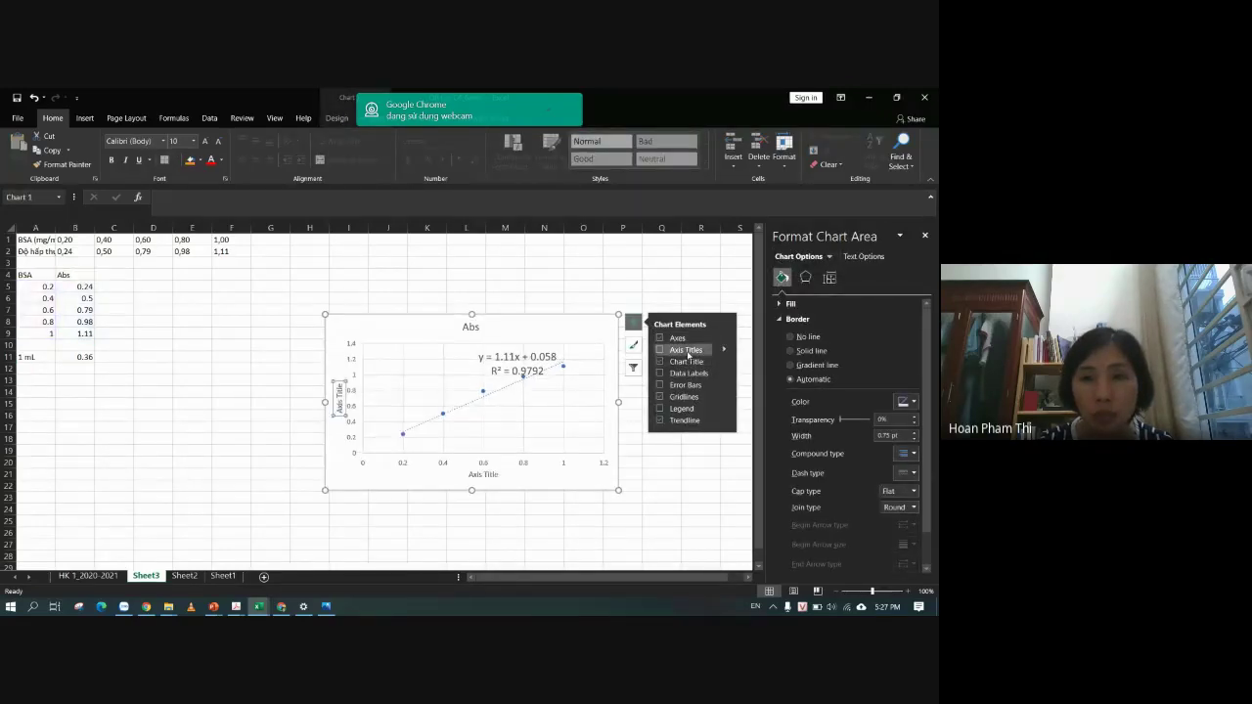
Replace the horizontal axis title's placeholder text with "BSA, mg/ml".
click(483, 474)
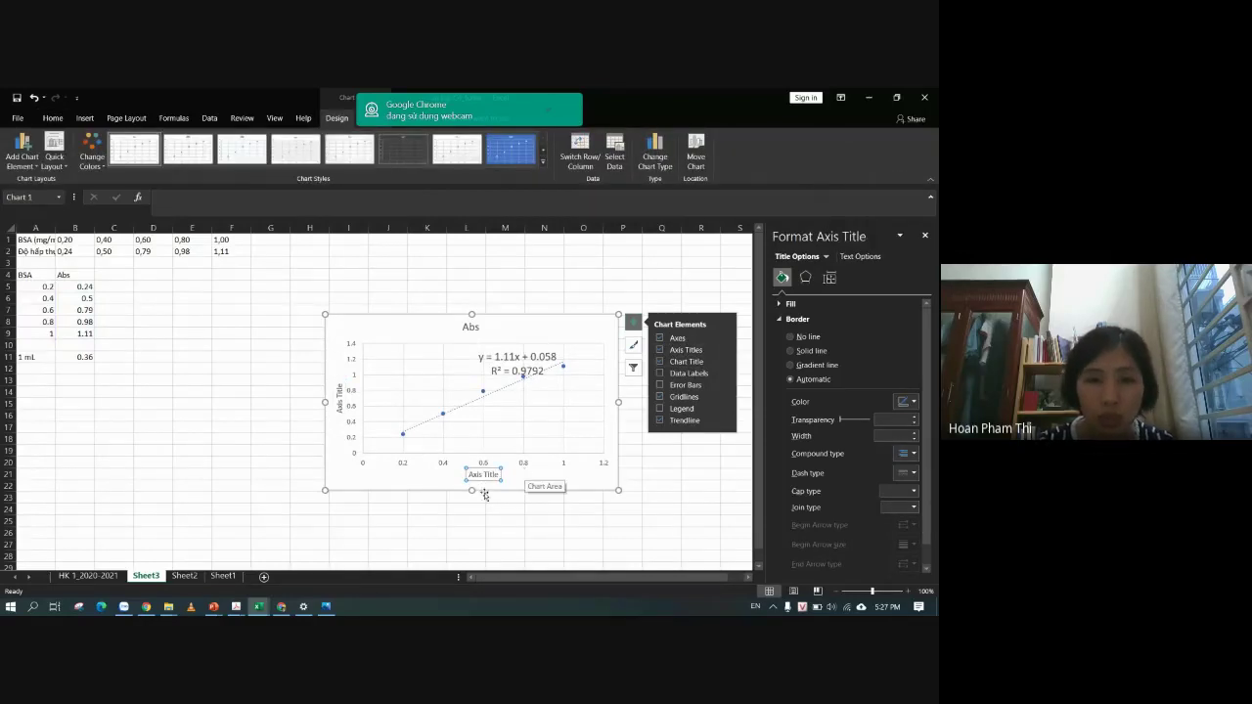
double_click(488, 474)
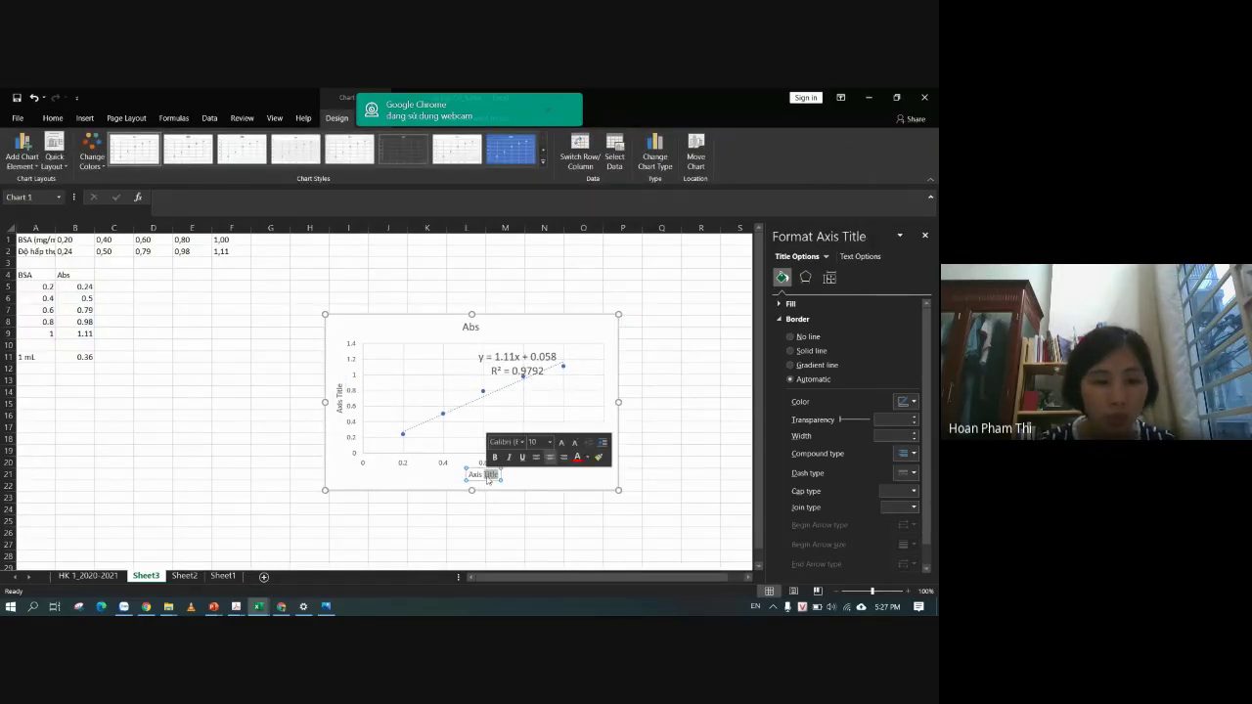
click(487, 476)
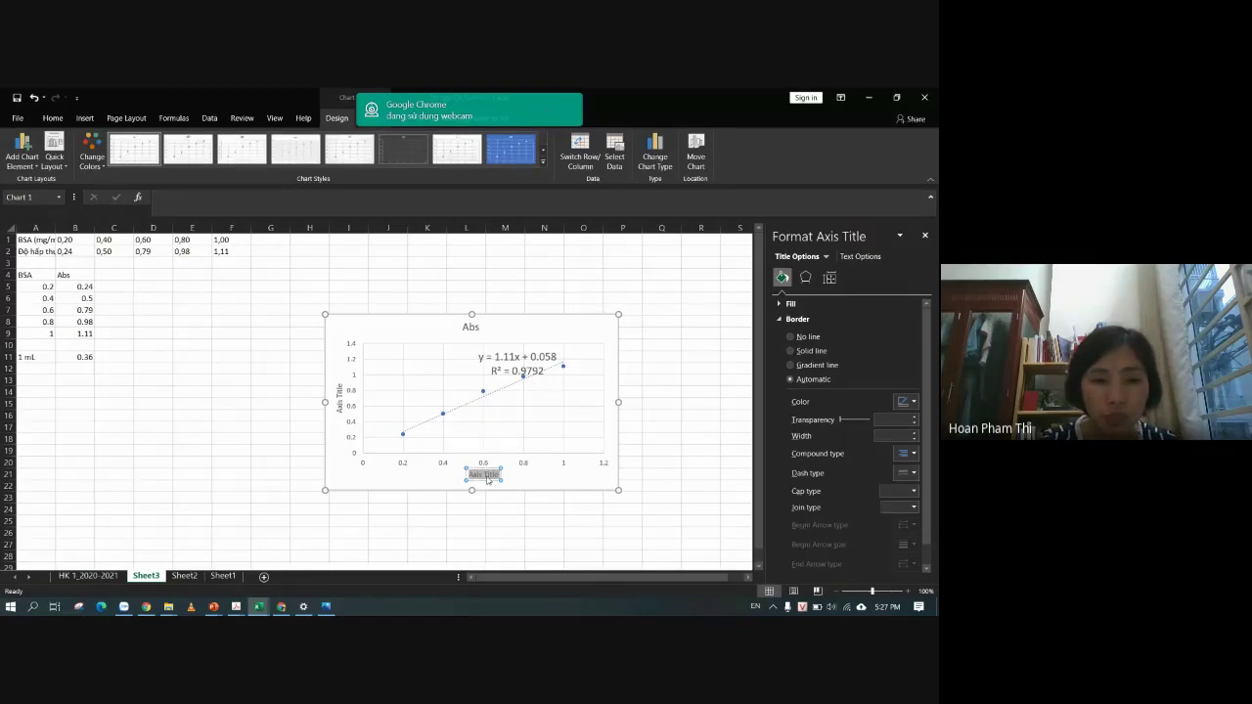
text(BSA)
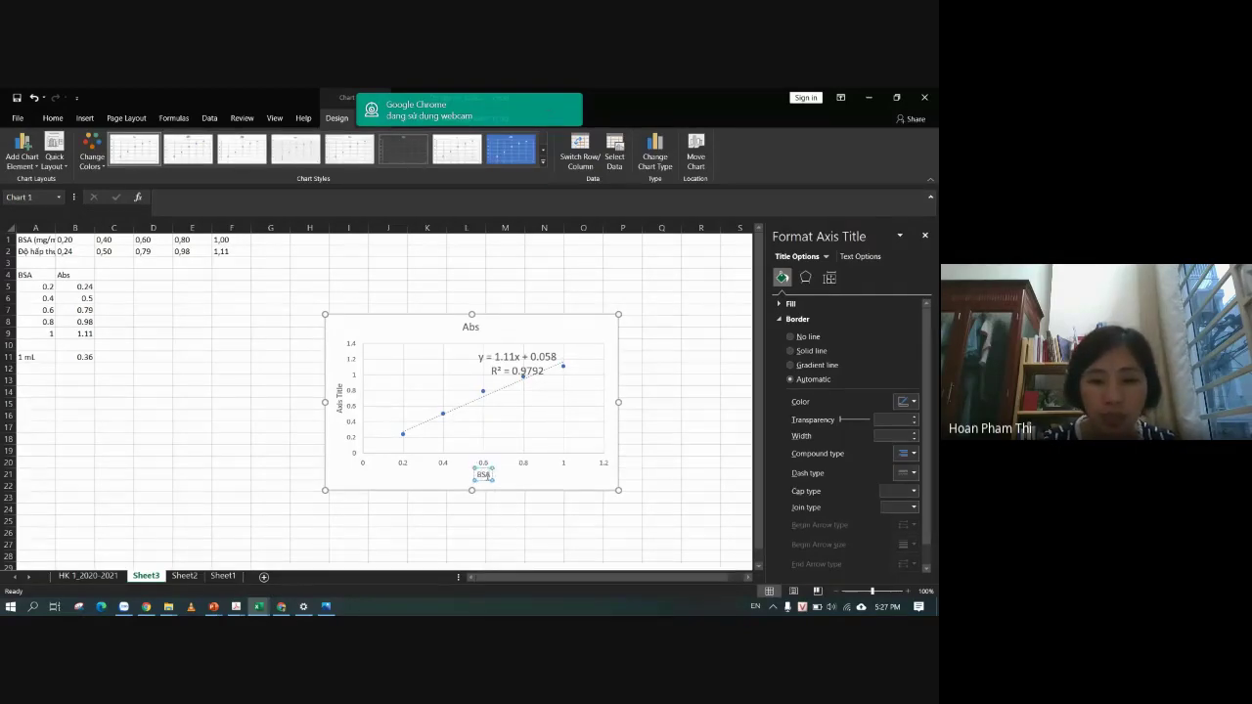
text(, mg/ml)
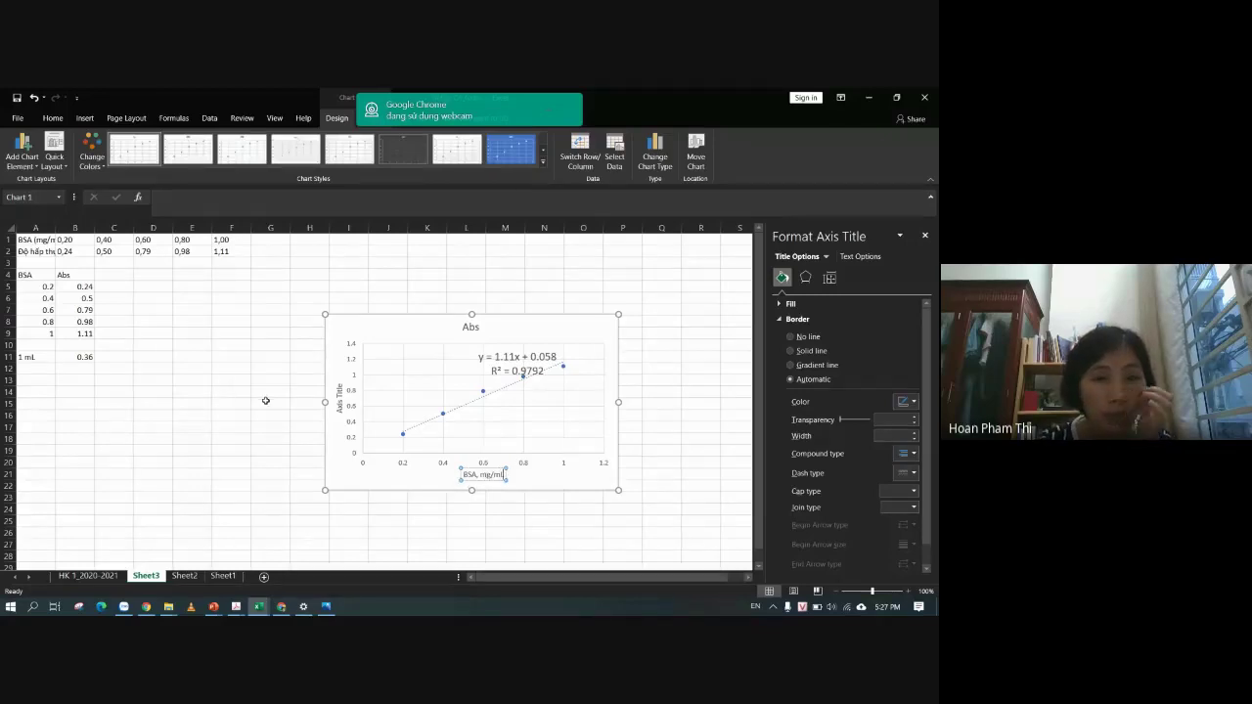
Replace the vertical axis title's placeholder text with "Abs".
click(339, 401)
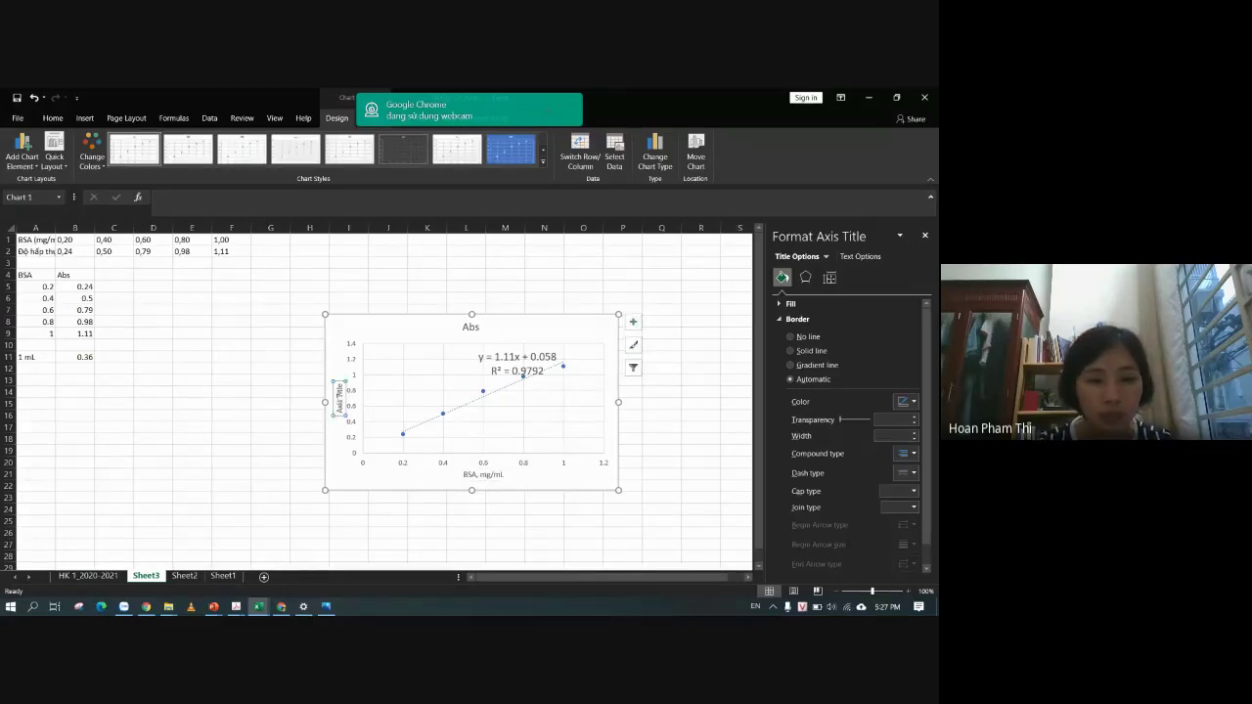
text(Ab)
key(Return)
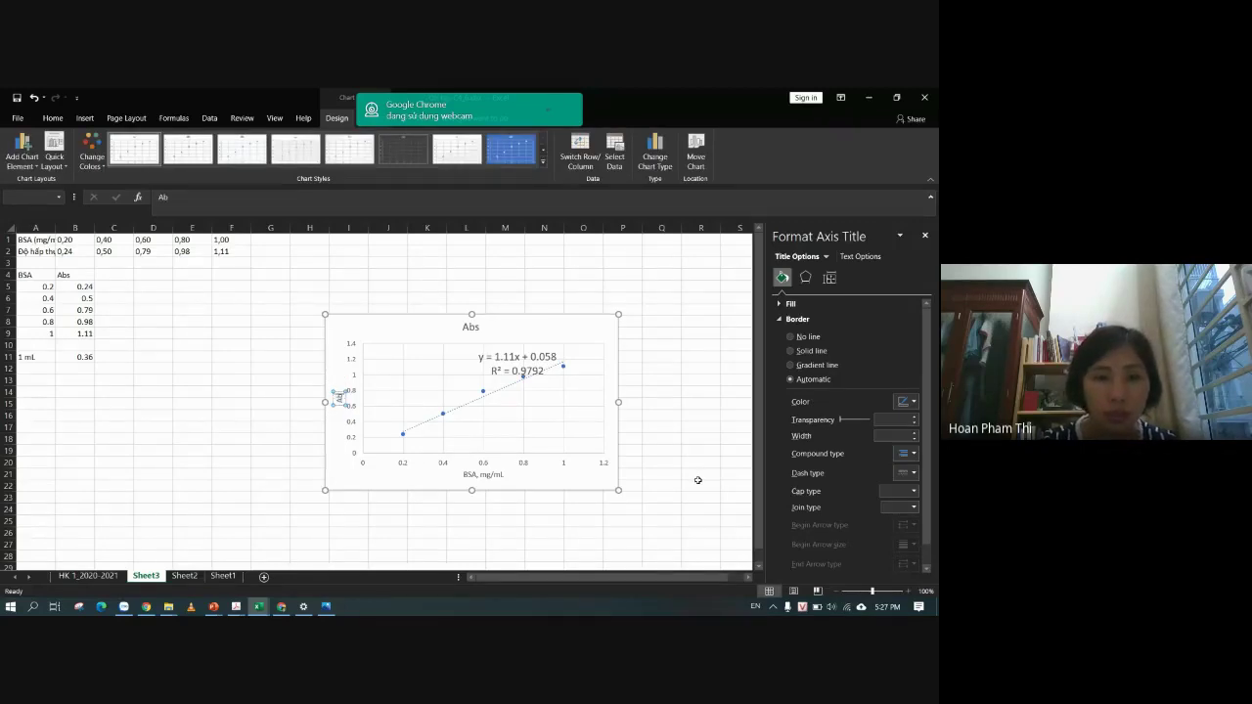
text(s)
click(153, 368)
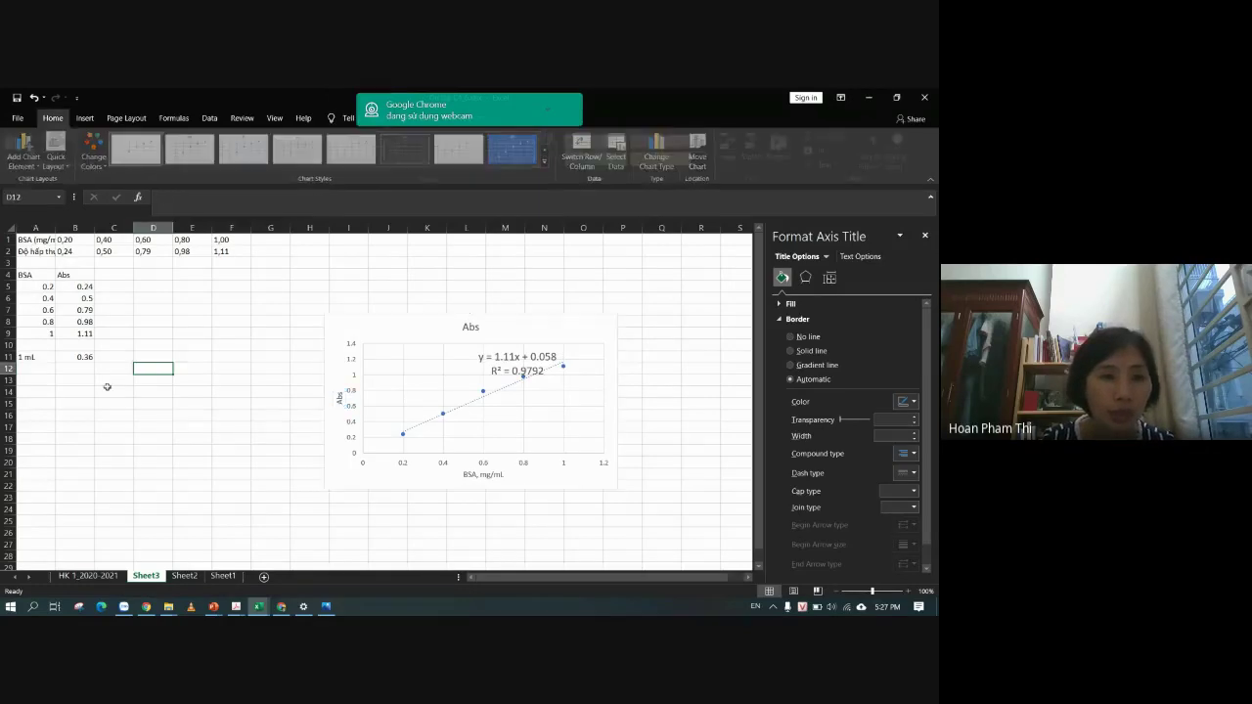
Calculate the fraction's protein concentration in cell A12 with the formula =(0.36-0.058)/1.11.
click(42, 370)
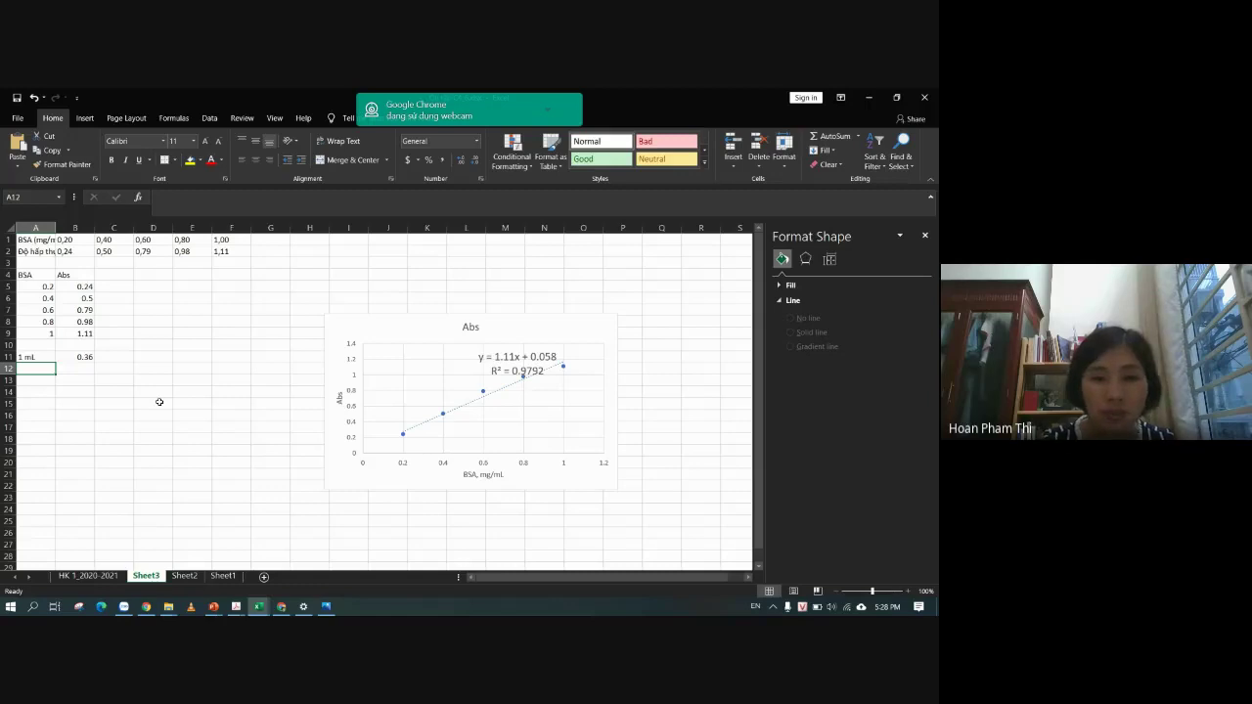
text(=(0.36-0.058)/1.11)
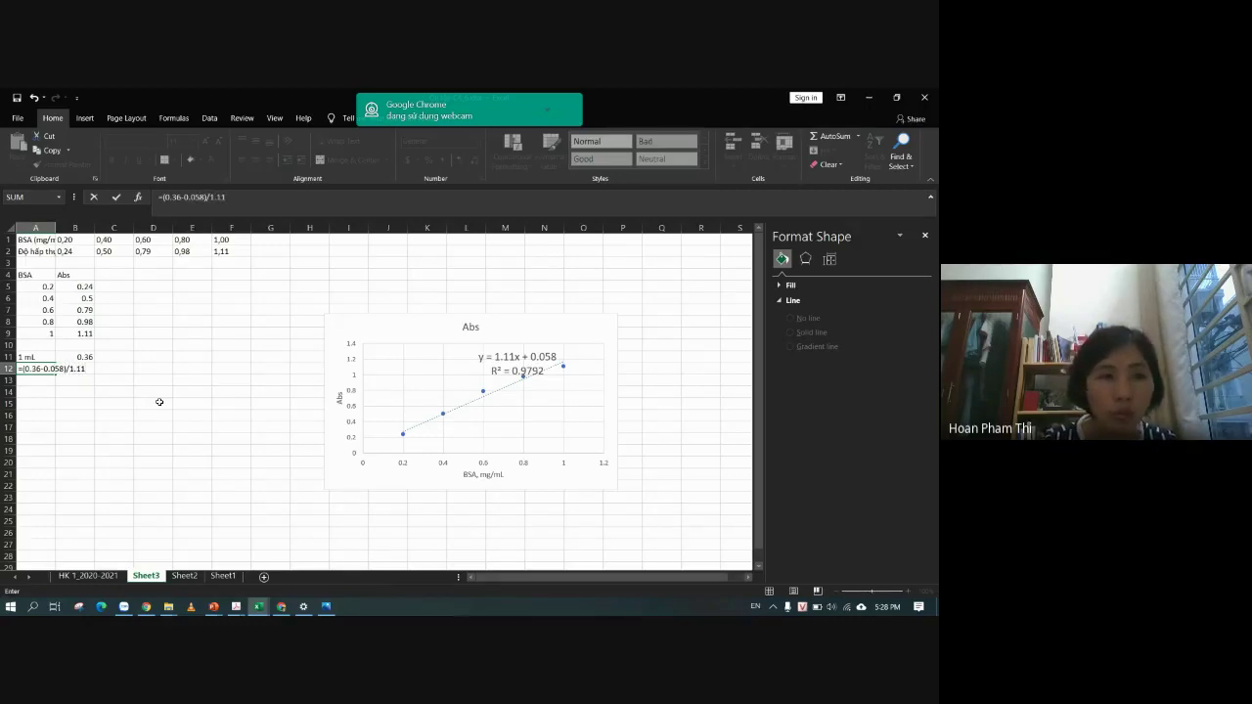
key(Return)
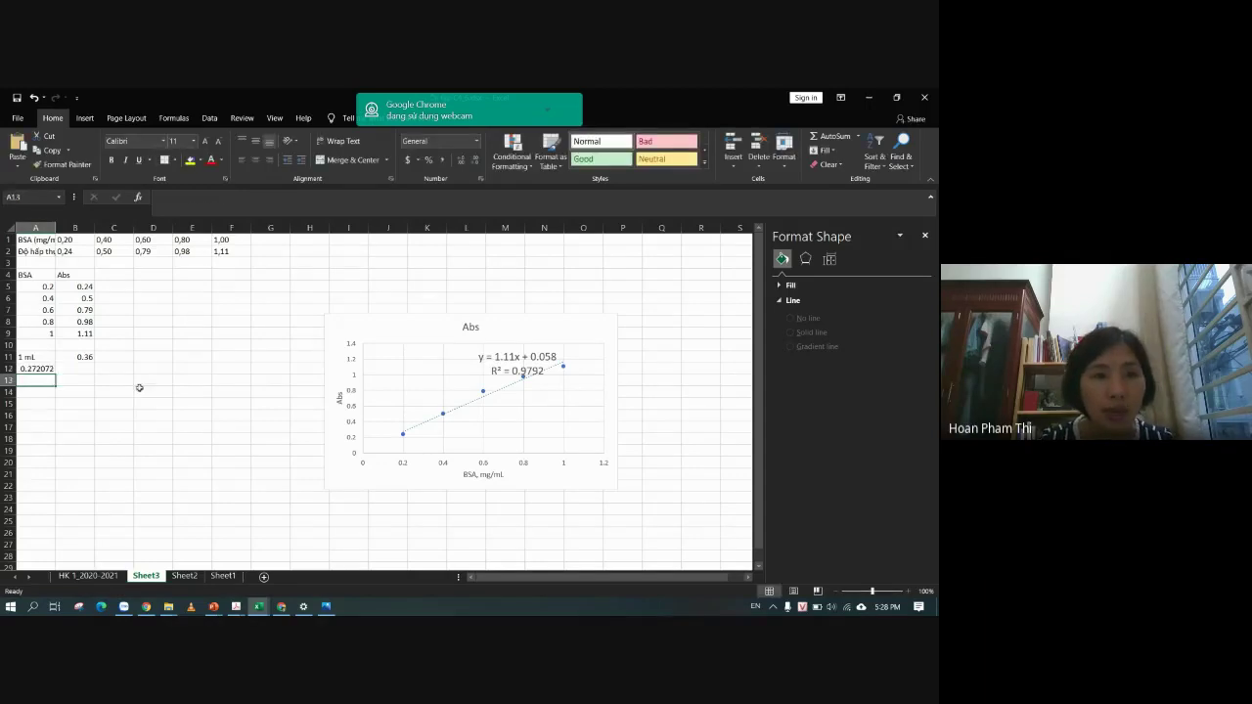